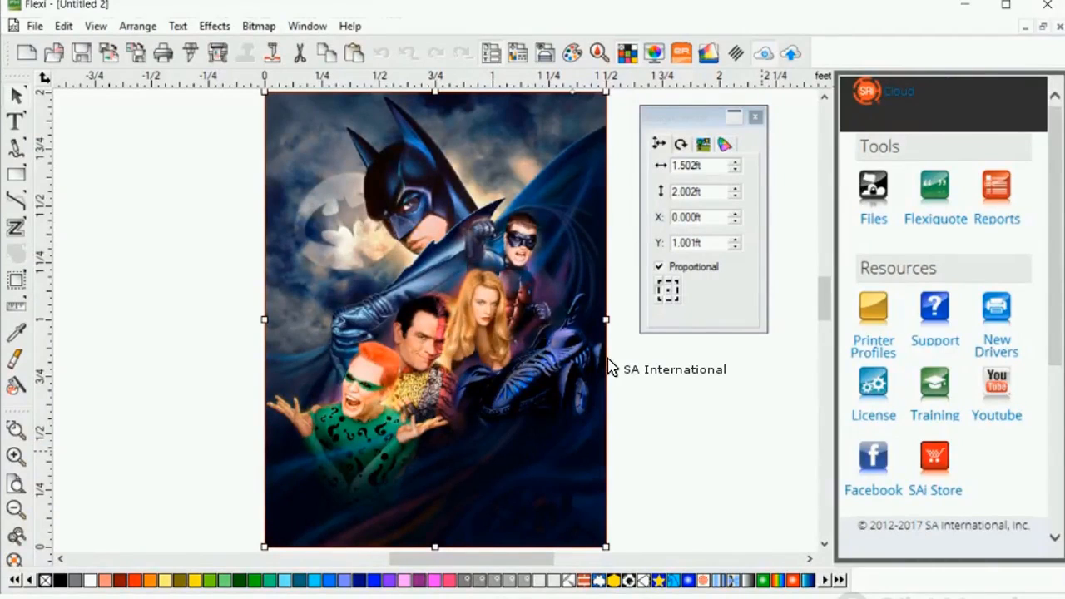
# - Open the job estimation for the selected poster and display its Estimation Editor
pyautogui.click(33, 28)
pyautogui.moveTo(51, 26)
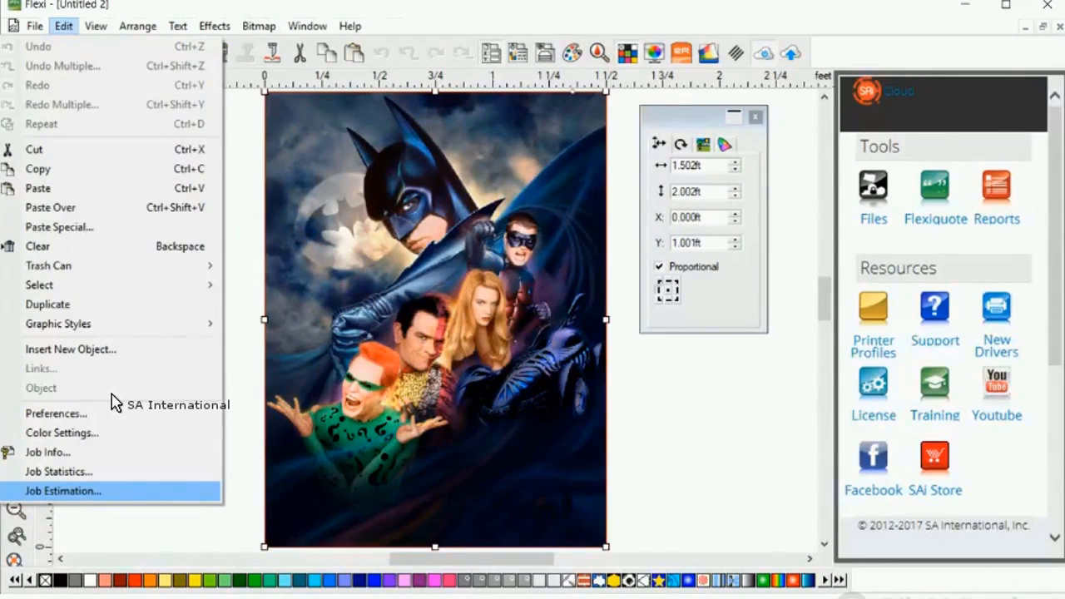
pyautogui.press('Return')
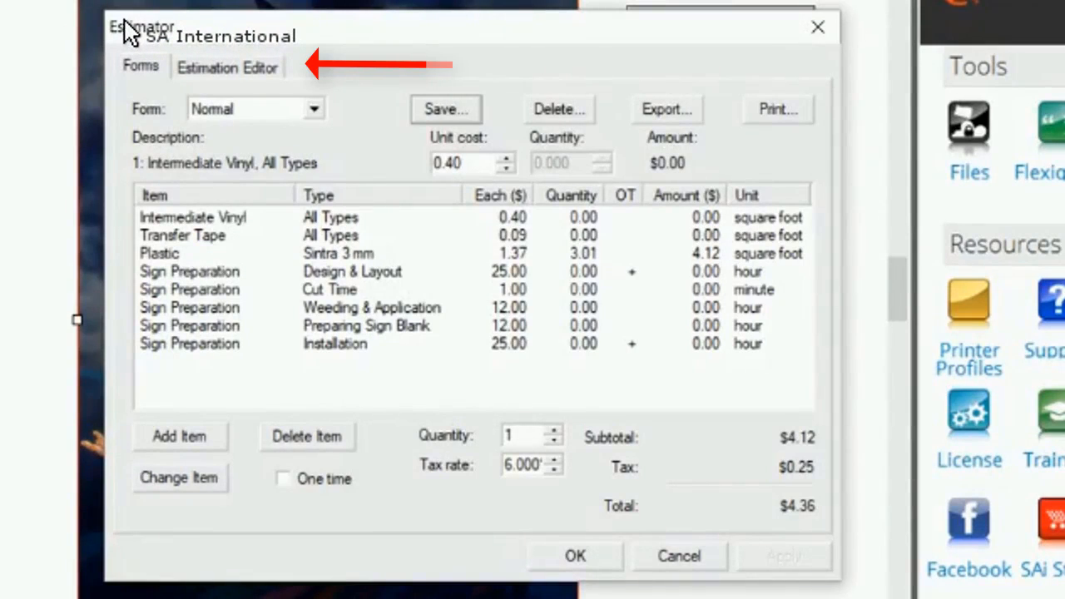
pyautogui.hotkey('ctrl', 'Tab')
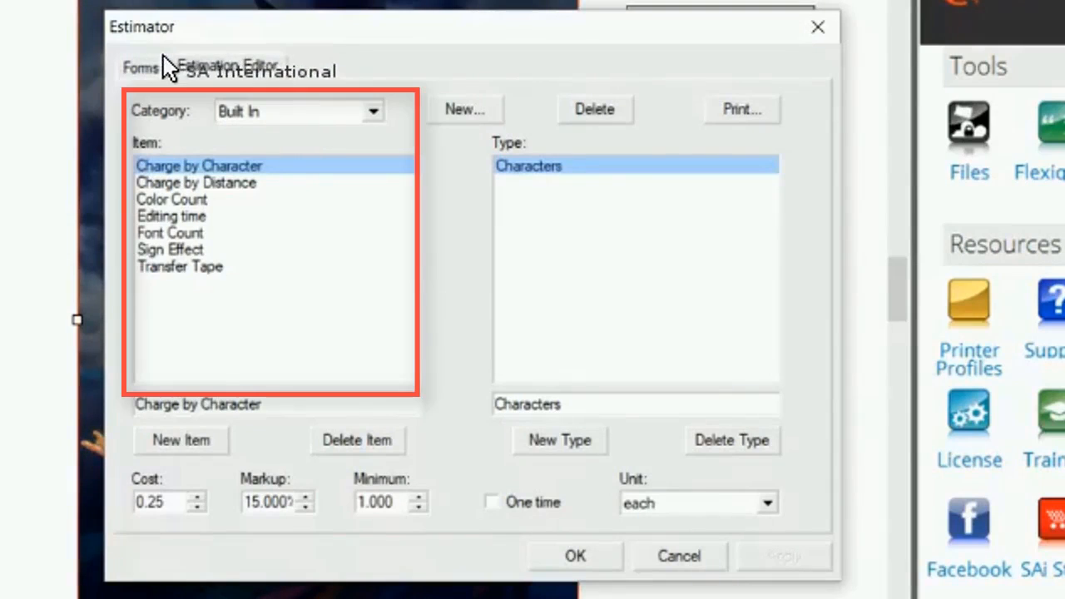
# - Review the Media and Lamination items in the Color Printing category, including the units available for Lamination
pyautogui.click(372, 110)
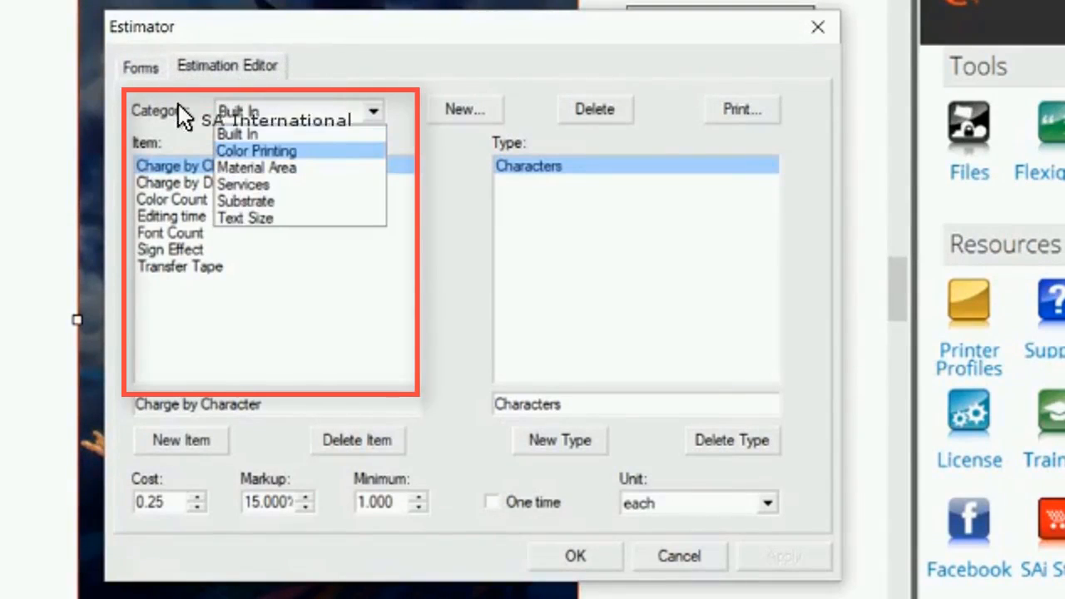
pyautogui.click(257, 152)
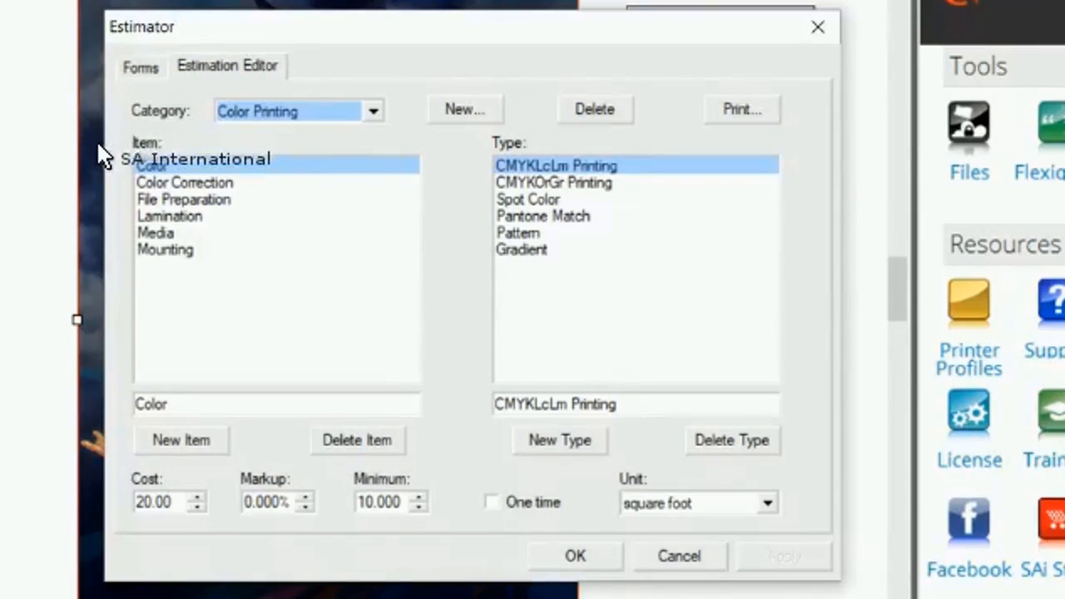
pyautogui.click(156, 233)
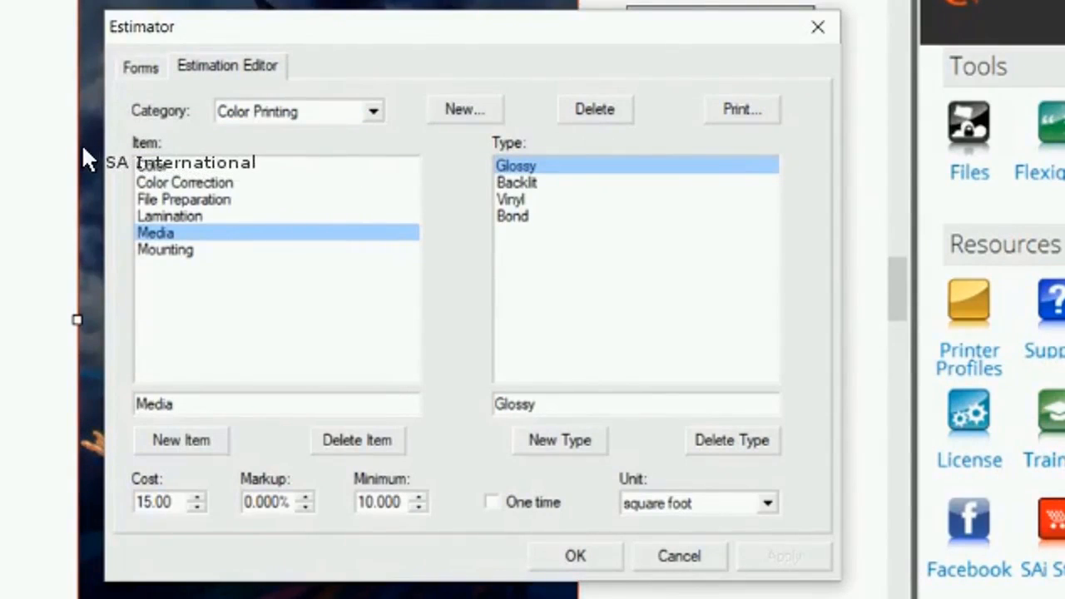
pyautogui.click(163, 215)
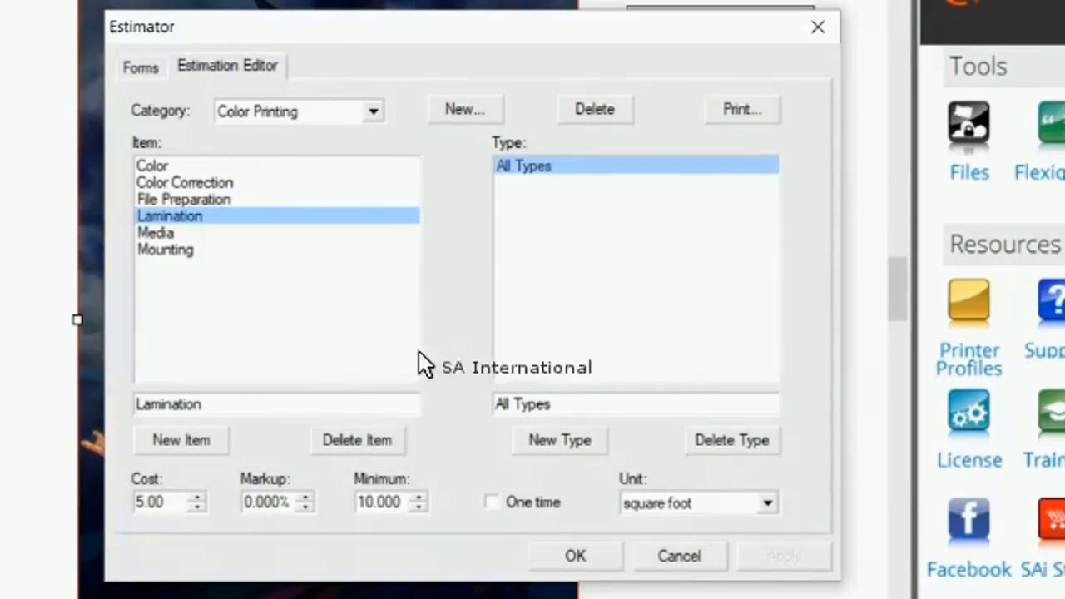
pyautogui.click(767, 502)
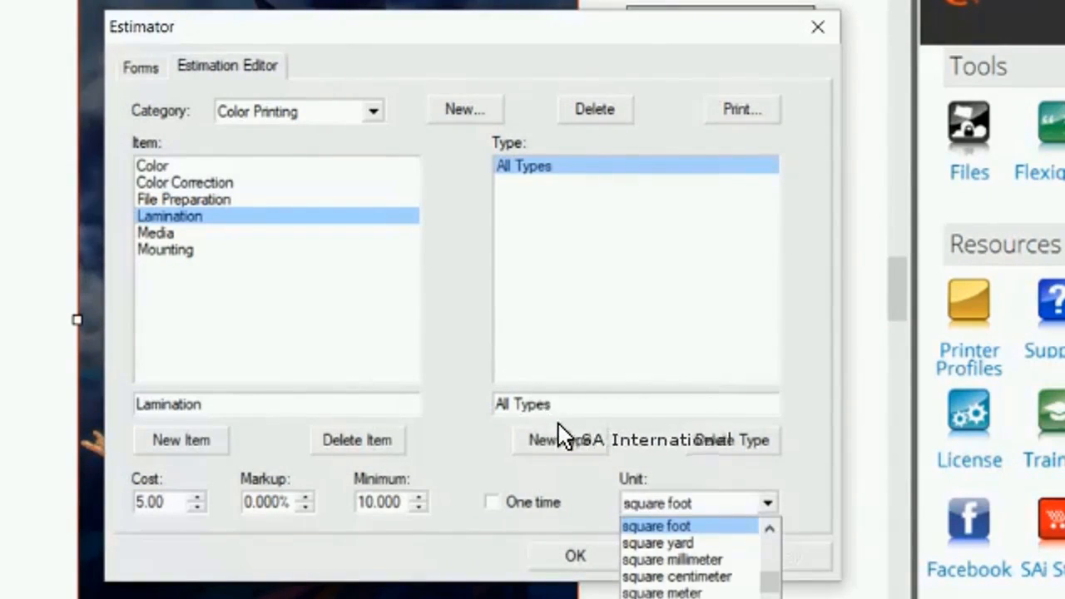
pyautogui.moveTo(769, 581)
pyautogui.mouseDown()
pyautogui.moveTo(770, 549)
pyautogui.moveTo(770, 596)
pyautogui.mouseUp()
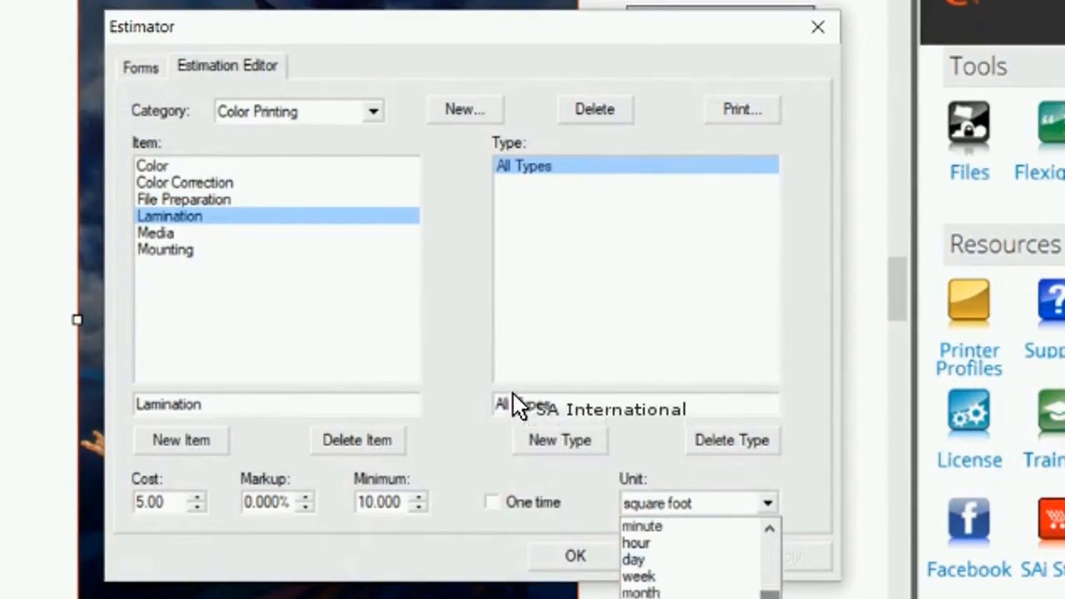
pyautogui.click(459, 326)
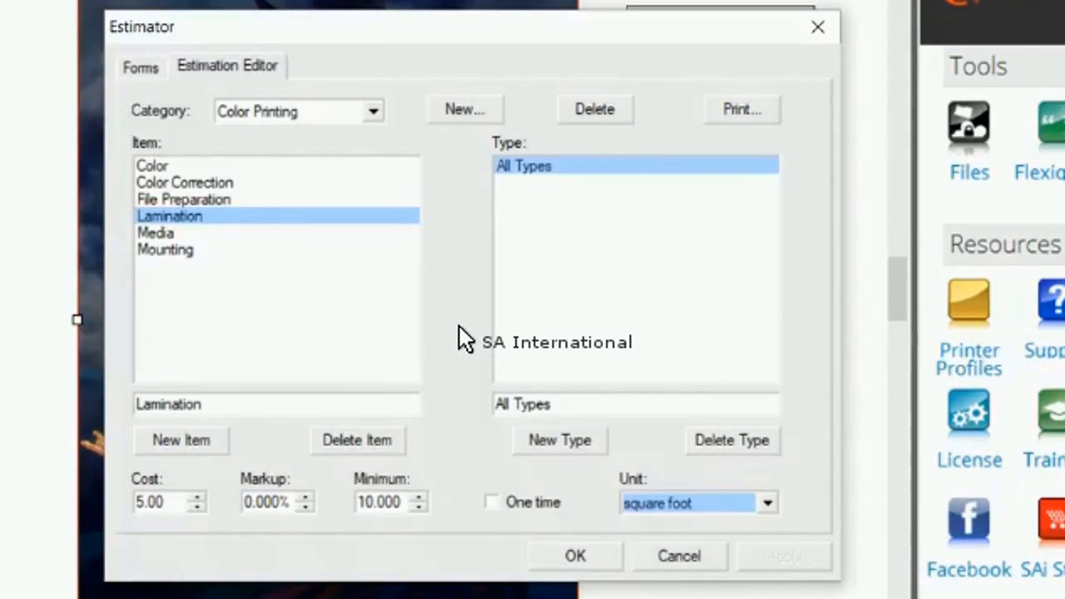
# - Replace the current estimate form with the Color Printing form
pyautogui.click(137, 66)
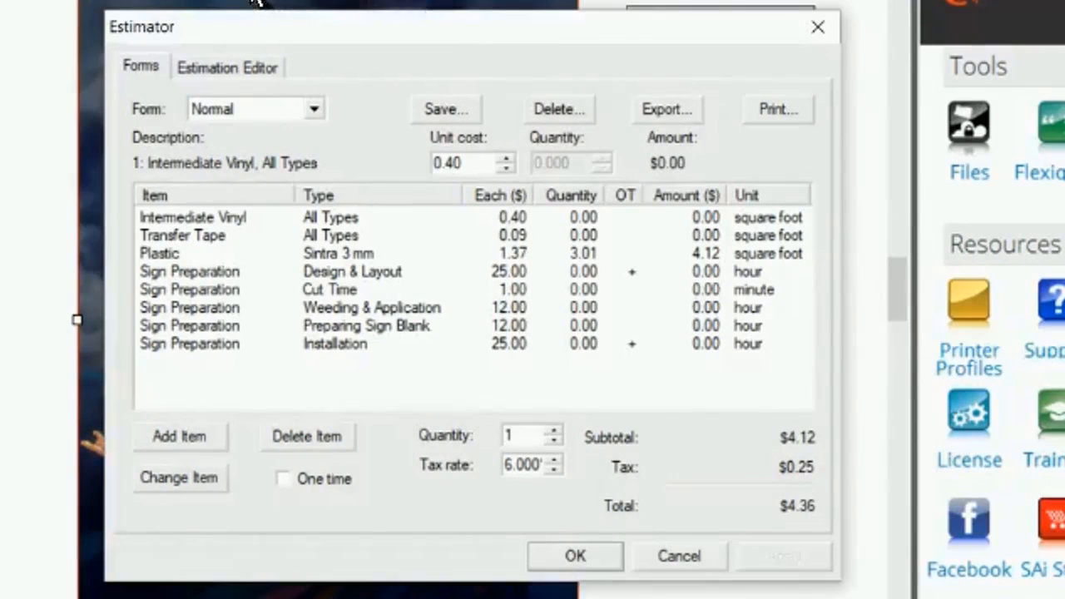
pyautogui.moveTo(251, 13); pyautogui.dragTo(250, 0)
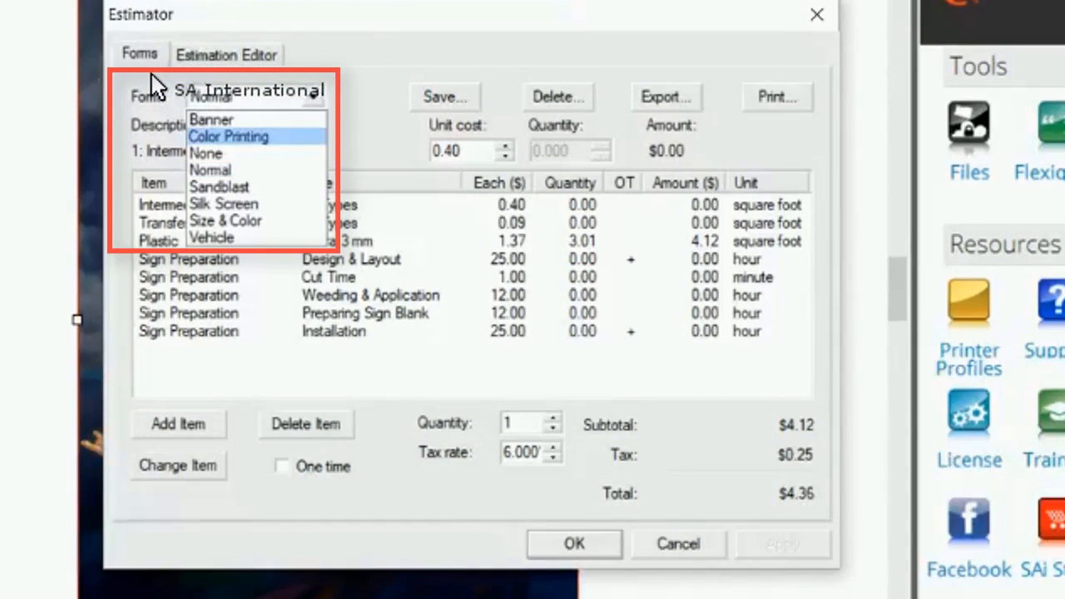
pyautogui.press('Return')
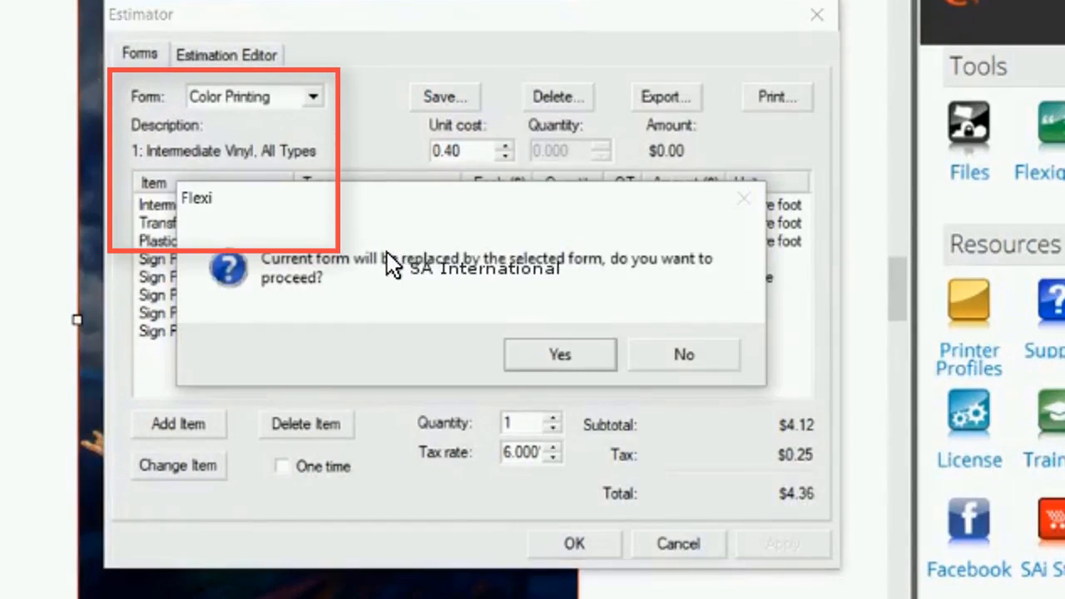
pyautogui.press('Return')
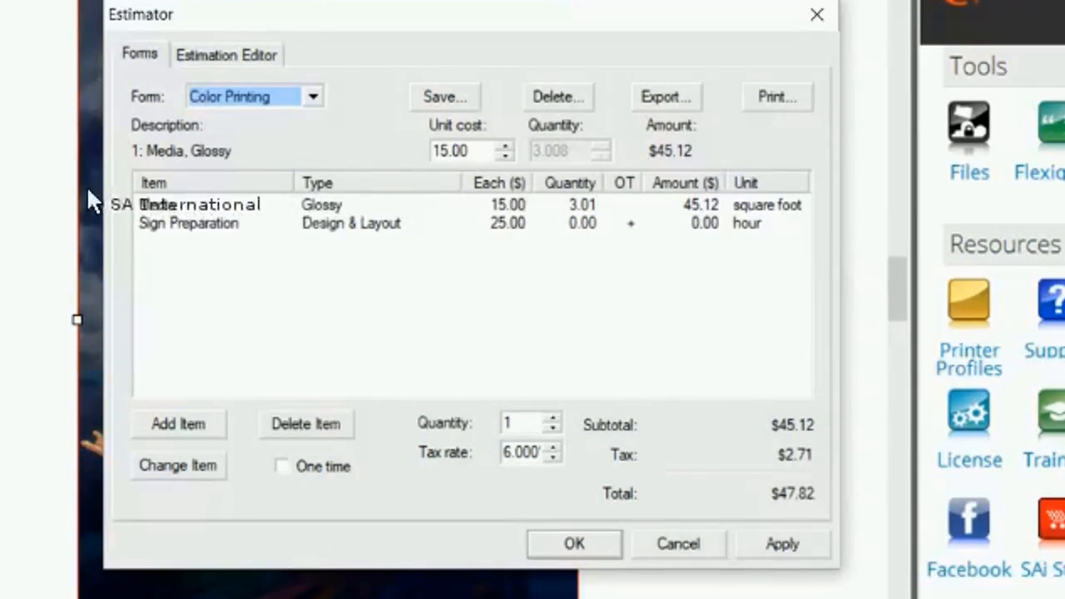
# - Set the quantity of the Sign Preparation, Design & Layout item to 1 hour
pyautogui.press('Tab')
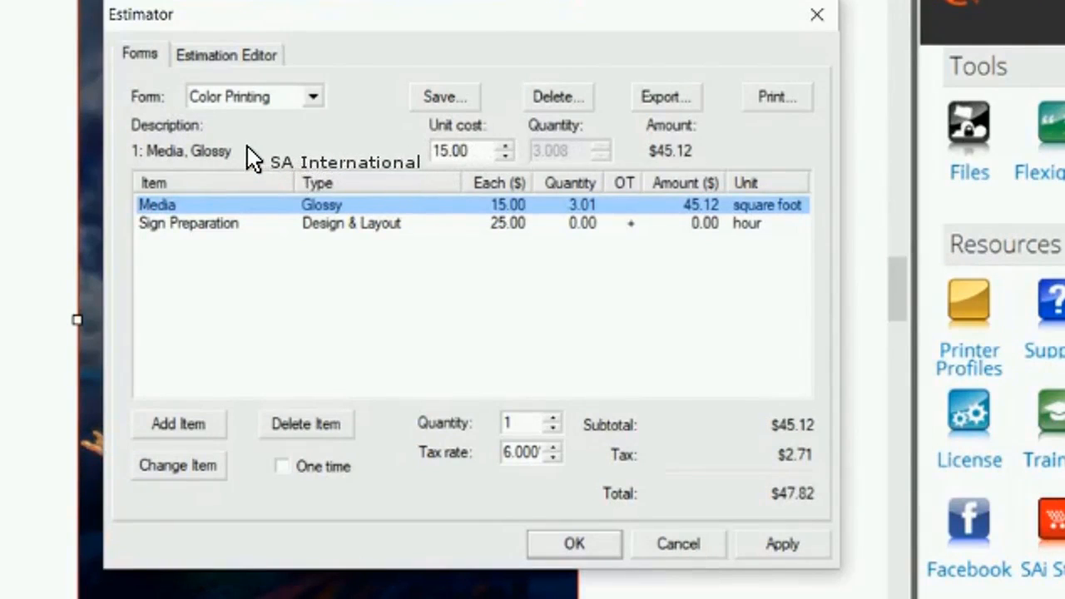
pyautogui.click(291, 223)
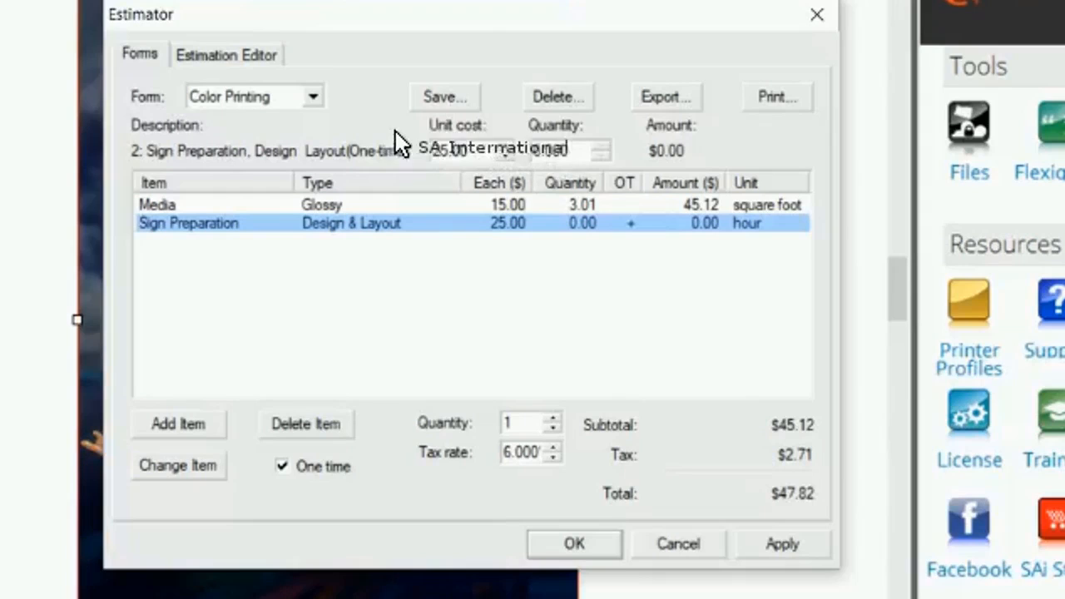
pyautogui.press('Tab')
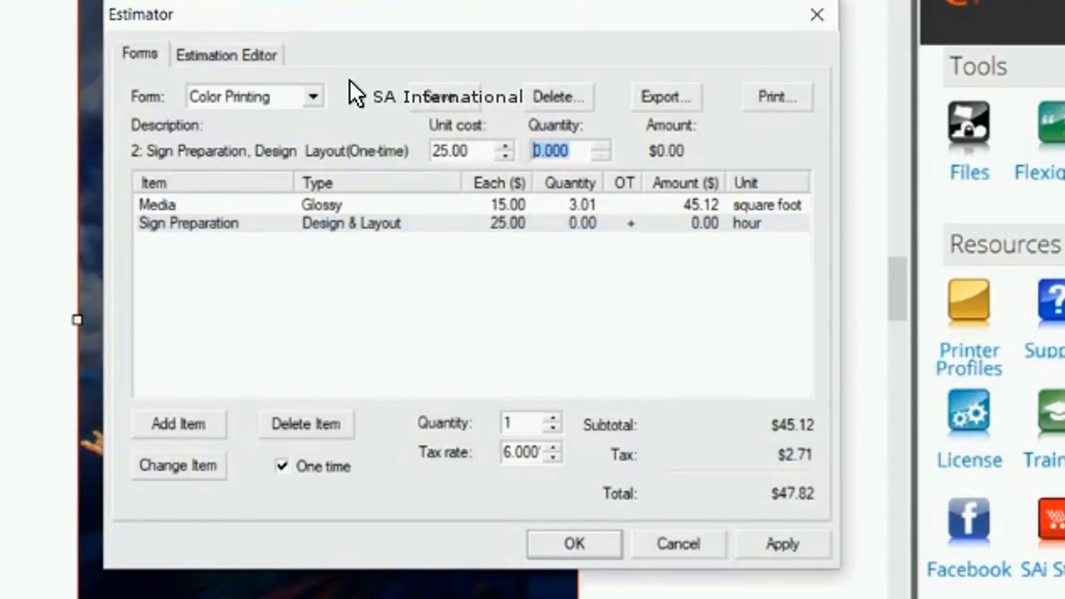
pyautogui.write('1')
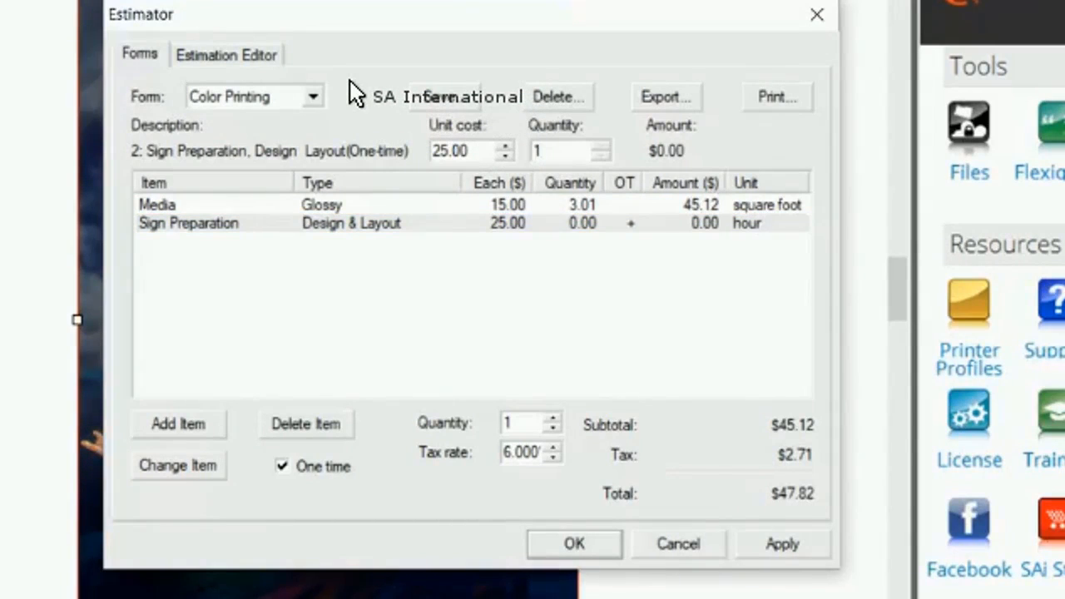
pyautogui.press('Tab')
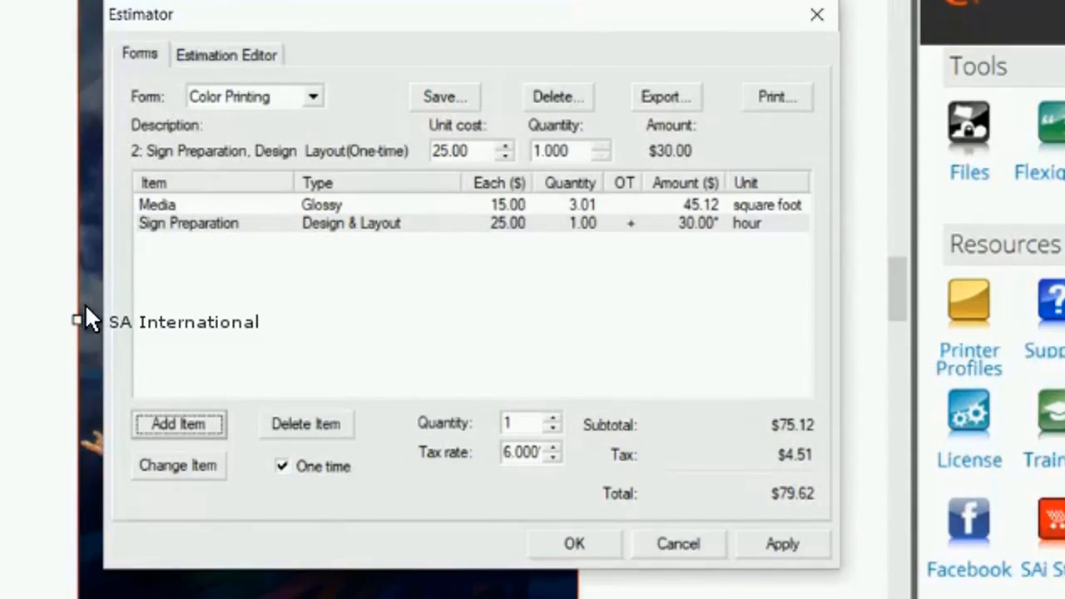
# - Add the Lamination item, All Types, from the Color Printing category to the estimate
pyautogui.press('Return')
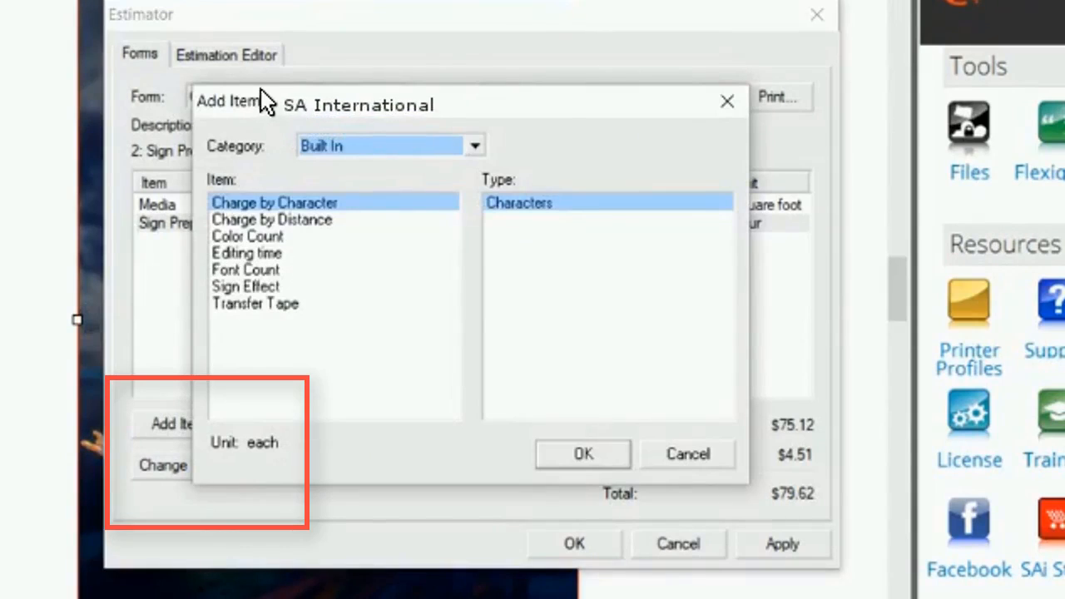
pyautogui.hotkey('alt', 'Down')
pyautogui.press('Down')
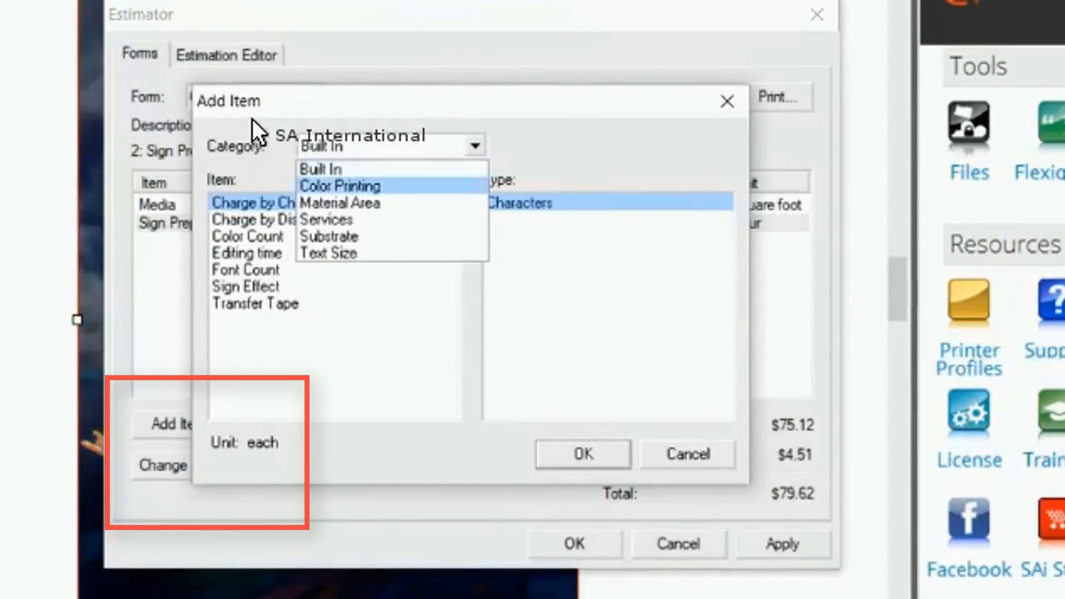
pyautogui.press('Return')
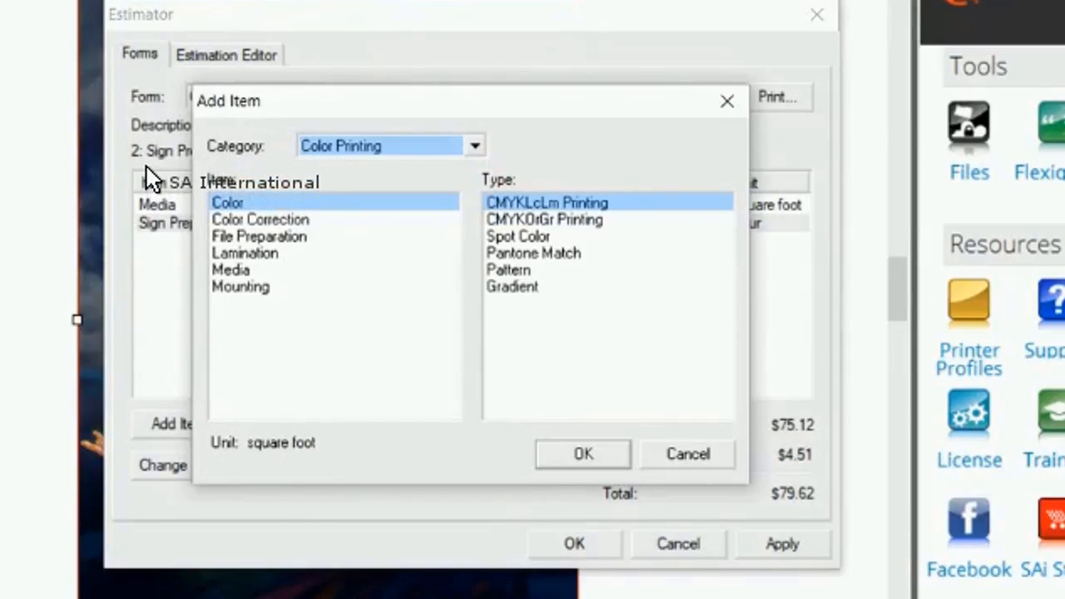
pyautogui.click(332, 253)
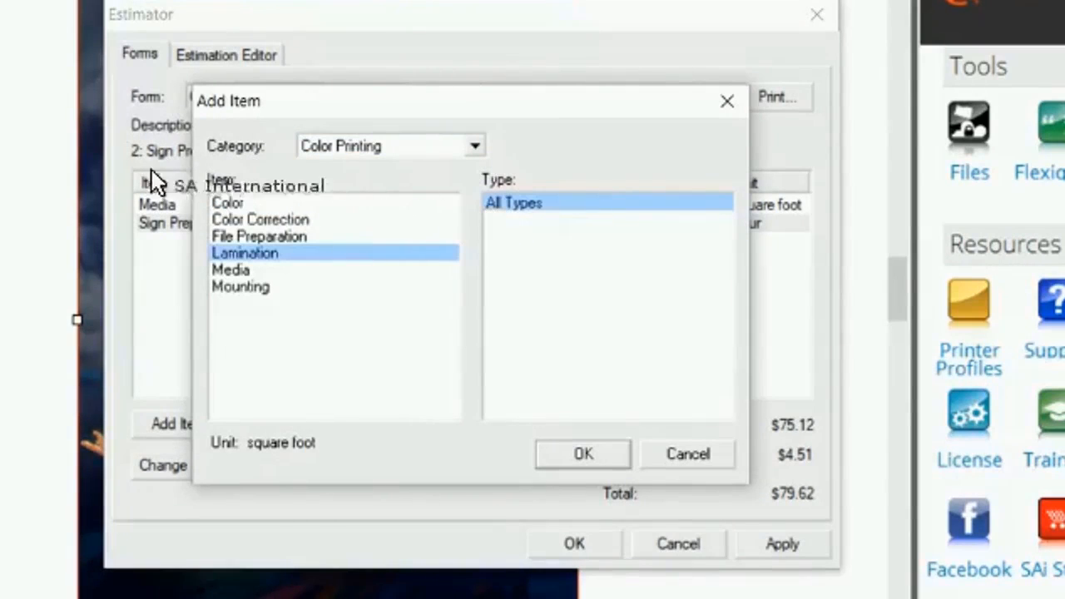
pyautogui.press('Return')
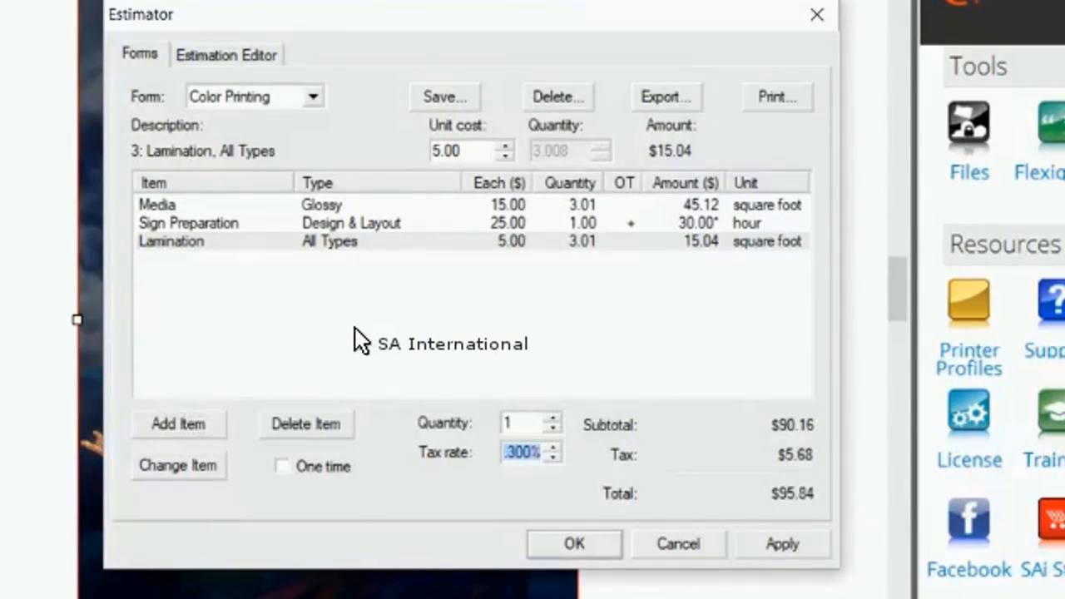
# - Set the estimate's tax rate to 9%
pyautogui.press('BackSpace')
pyautogui.write('9')
pyautogui.press('Tab')
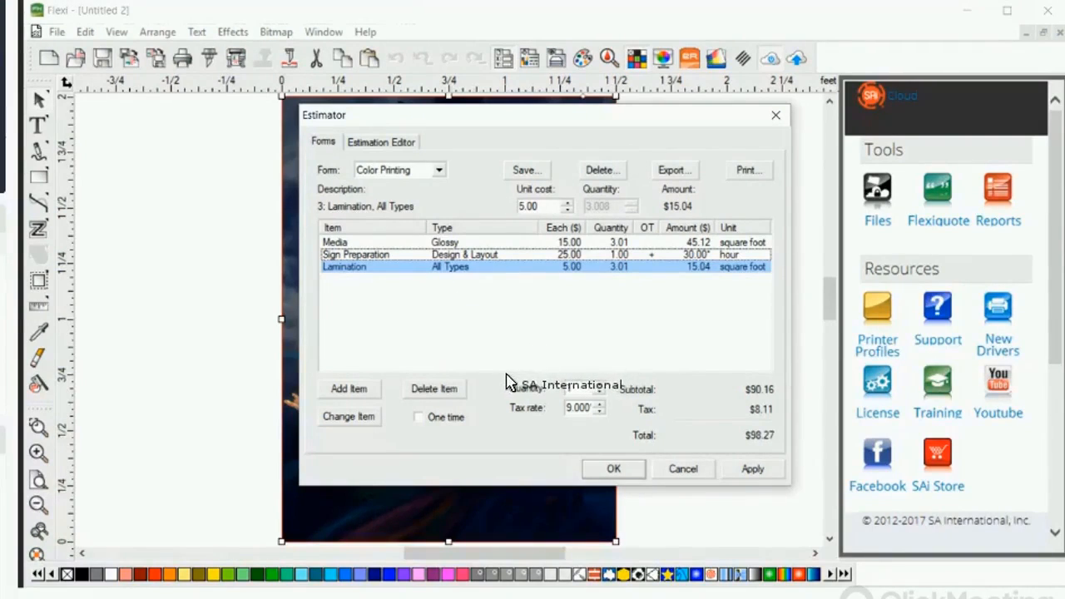
# - Deselect the poster artwork and switch to FlexiQuote in Firefox
pyautogui.click(82, 33)
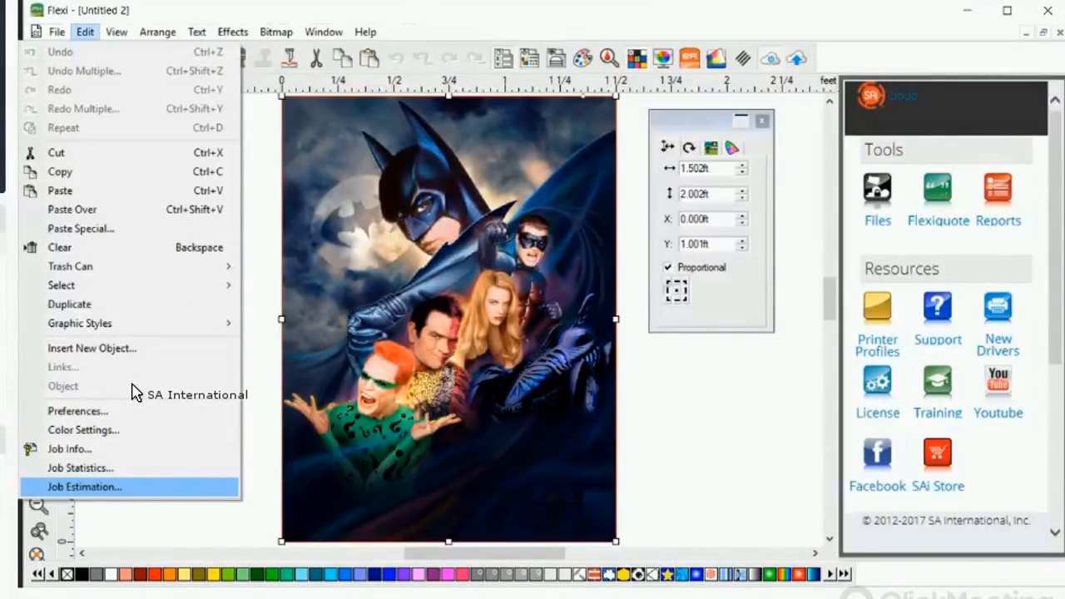
pyautogui.click(570, 347)
pyautogui.press('Escape')
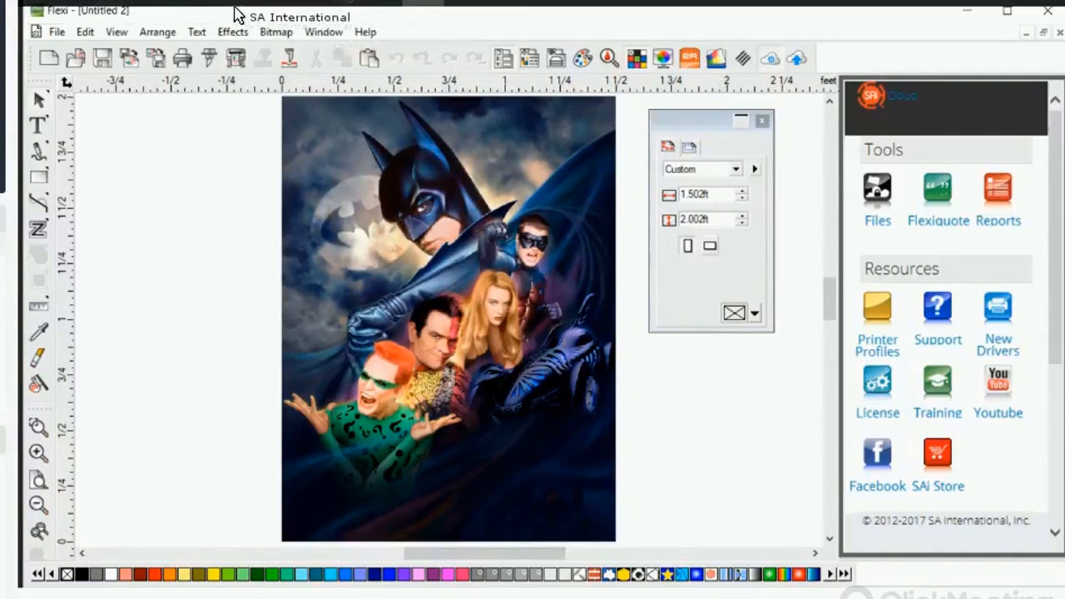
pyautogui.moveTo(251, 10)
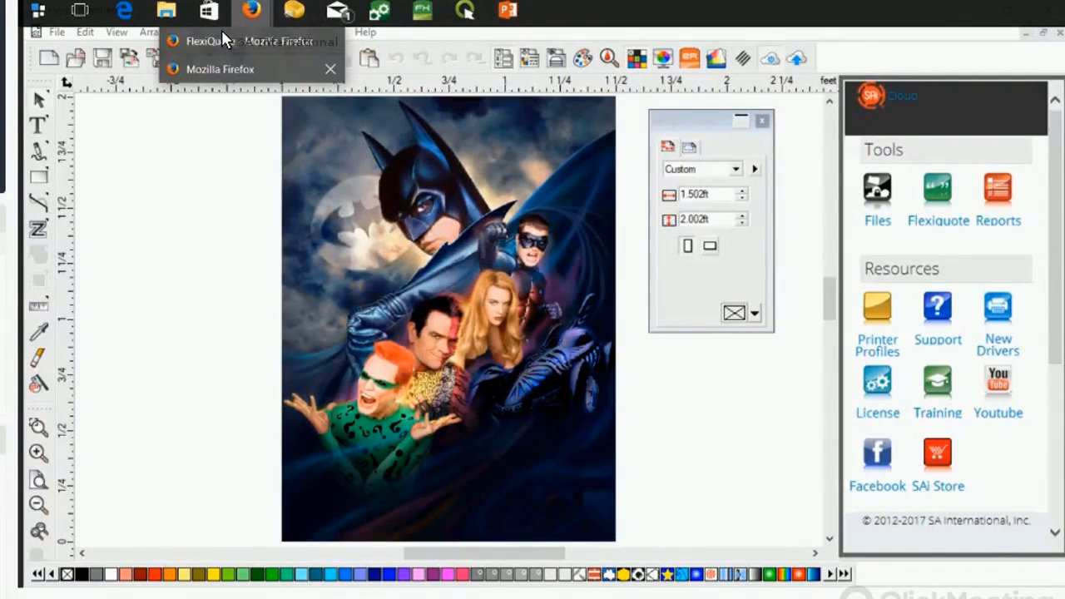
pyautogui.click(224, 41)
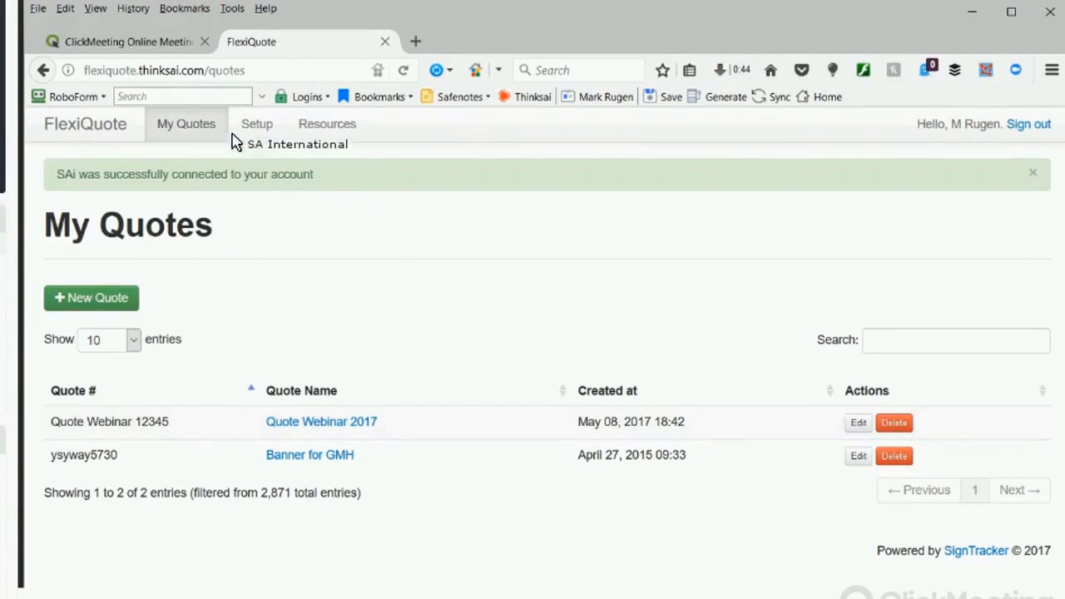
# - Look over the Materials list in the FlexiQuote setup and browse the Resources page down to its SignTracker section
pyautogui.click(214, 101)
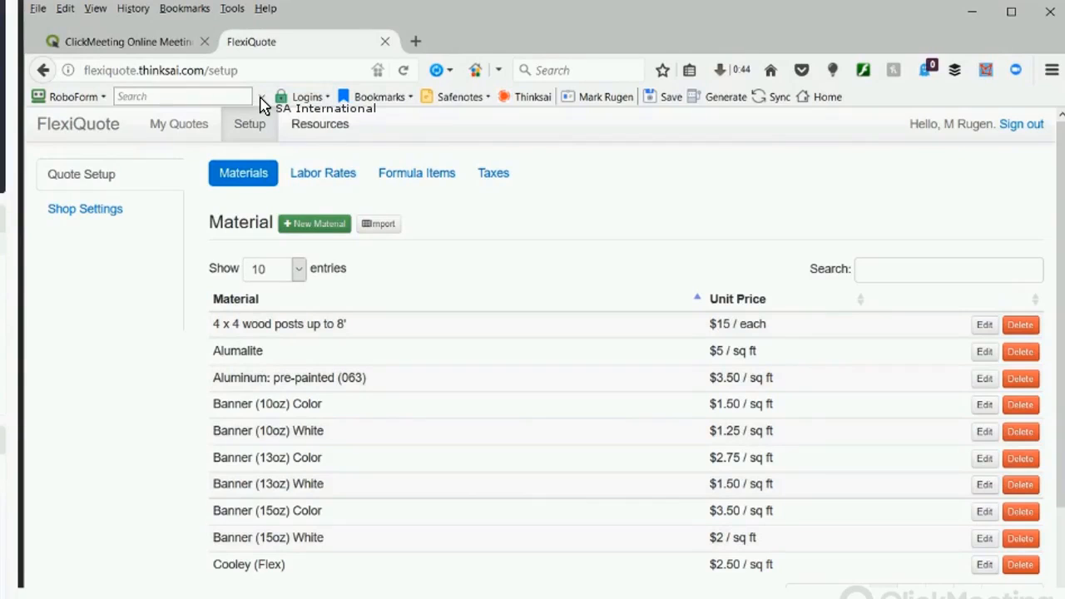
pyautogui.click(480, 169)
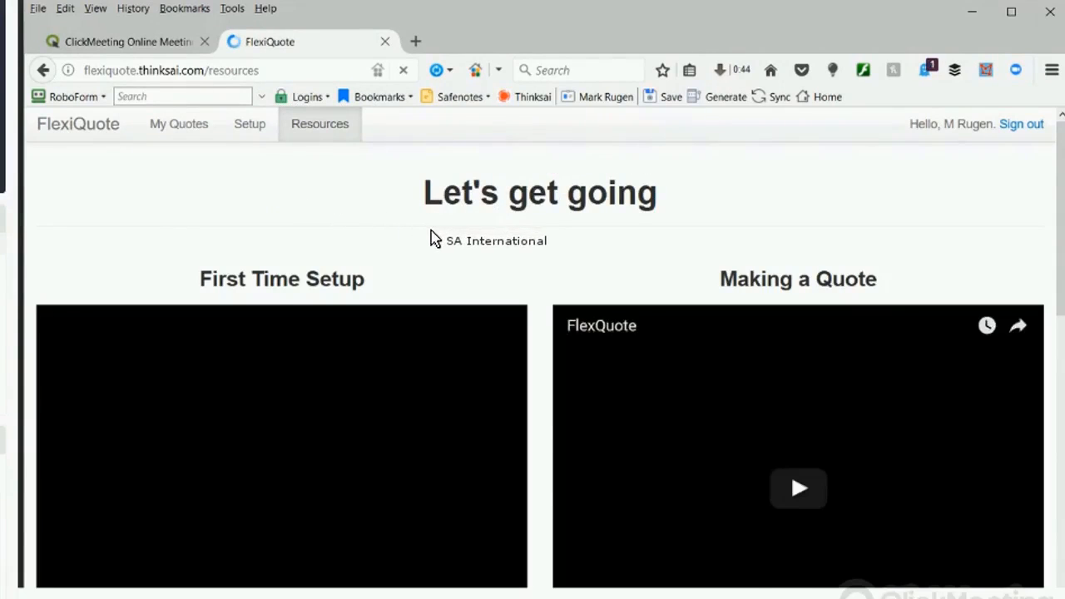
pyautogui.scroll(-2, 433, 238)
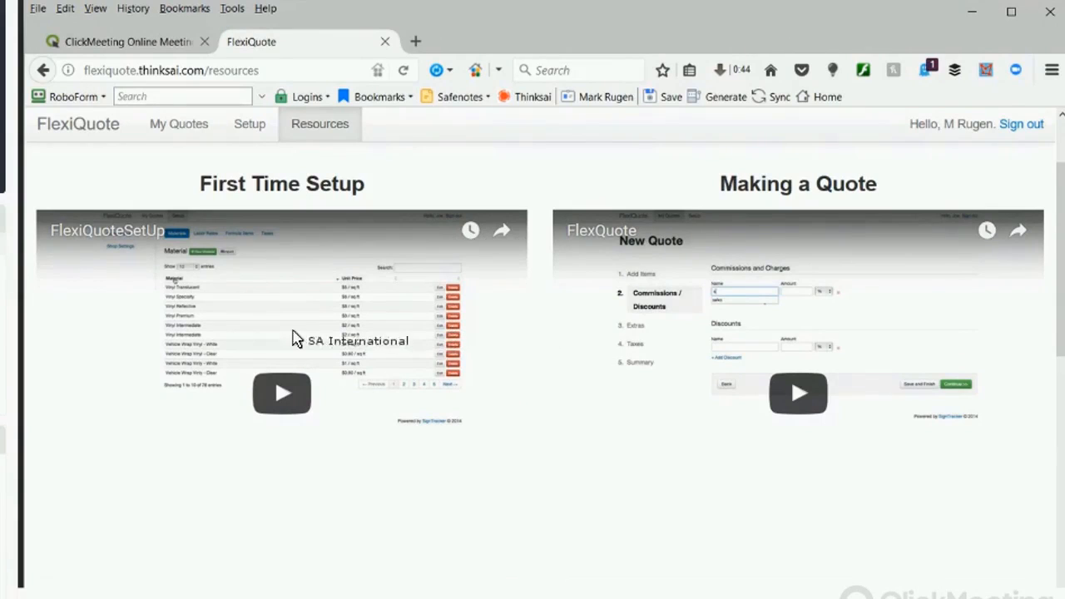
pyautogui.scroll(-4, 199, 331)
pyautogui.scroll(-2, 200, 331)
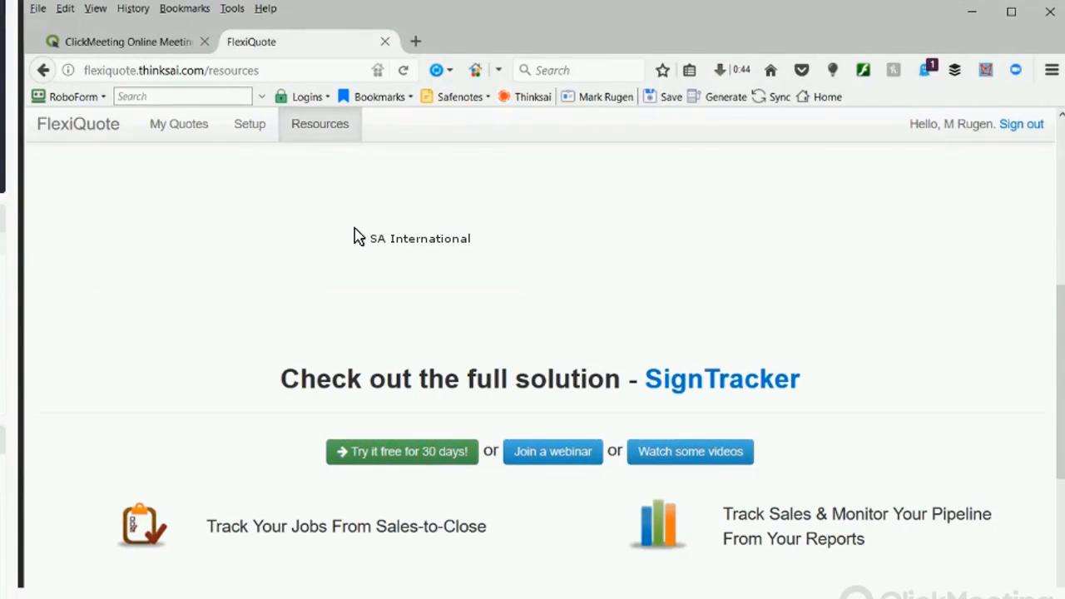
pyautogui.scroll(-2, 174, 233)
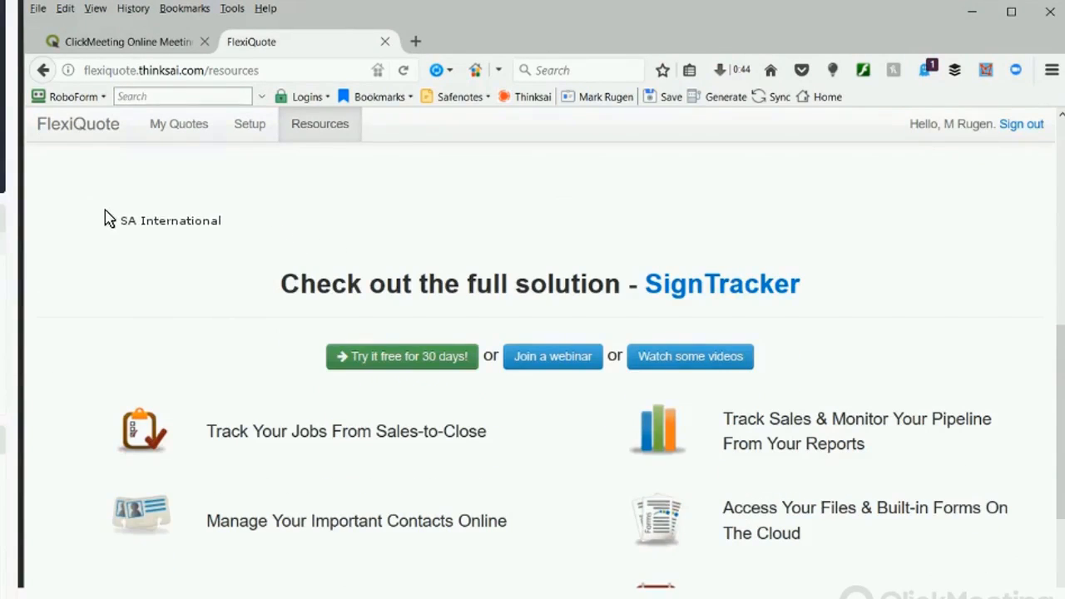
pyautogui.scroll(-2, 102, 212)
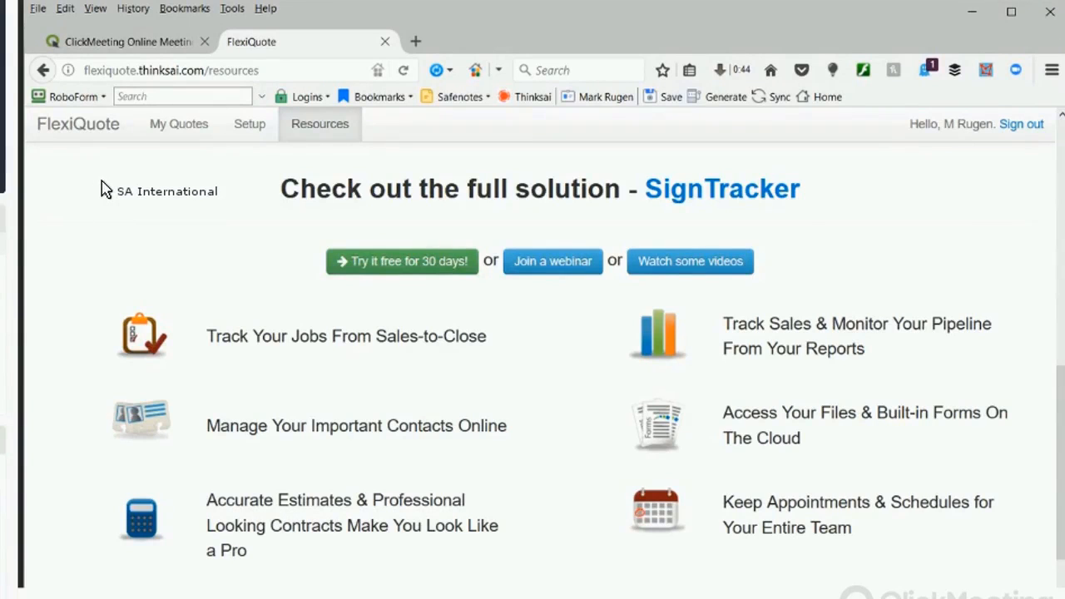
# - Open Quote Webinar 2017 from the quotes list and review its line items, taxes and grand total summary
pyautogui.scroll(5, 108, 193)
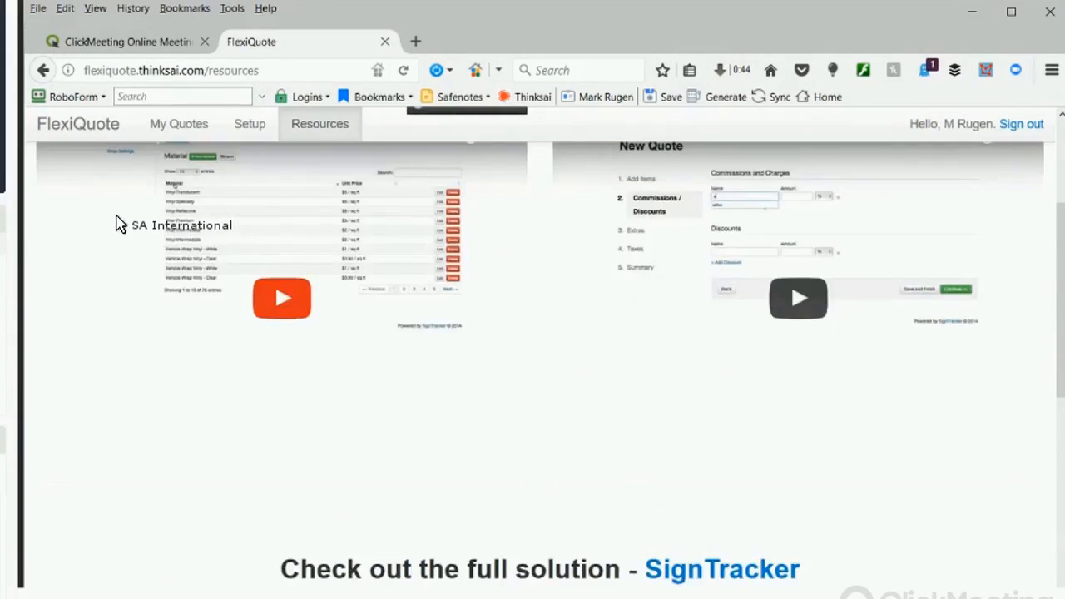
pyautogui.scroll(3, 116, 212)
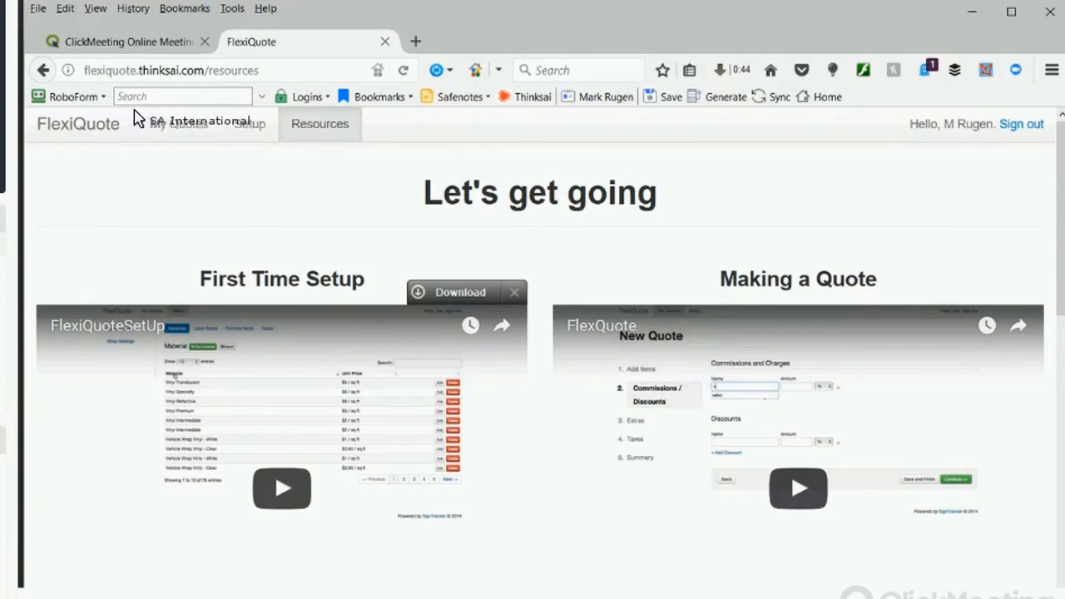
pyautogui.click(178, 124)
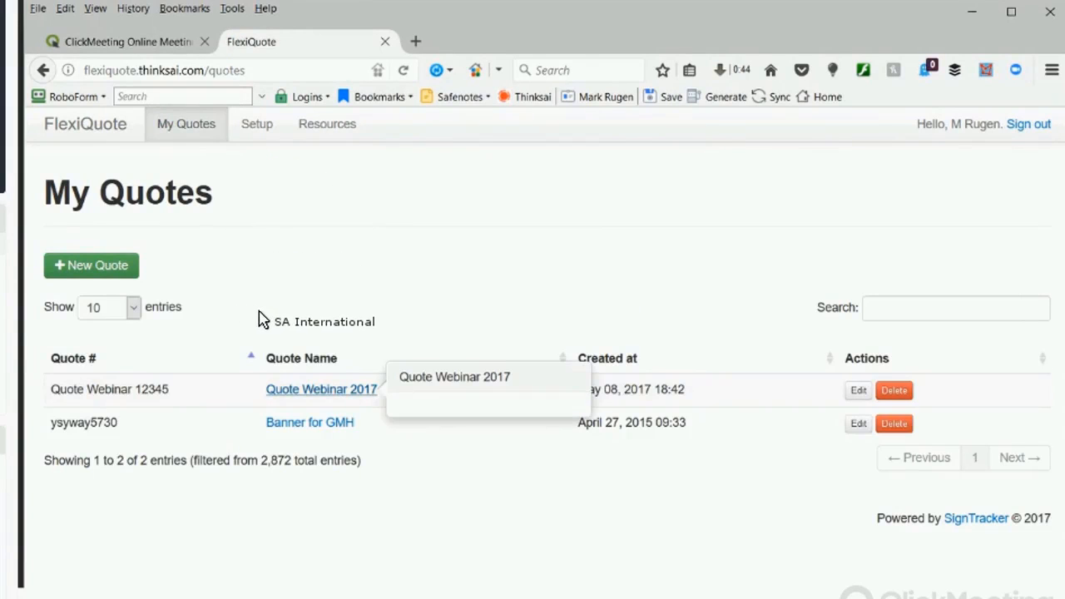
pyautogui.click(322, 390)
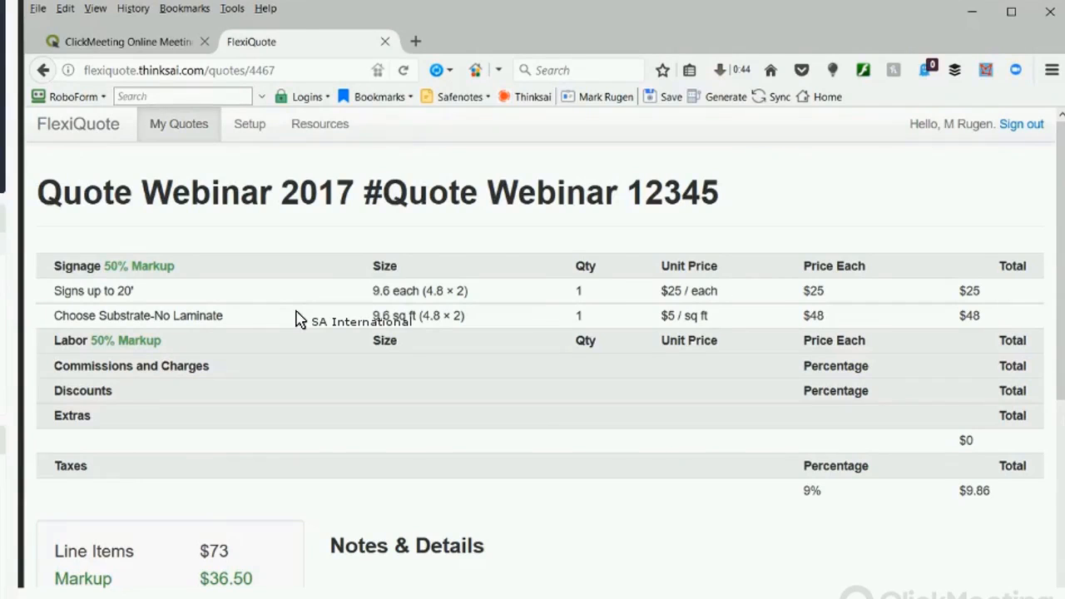
pyautogui.scroll(-4, 299, 316)
pyautogui.scroll(-2, 443, 305)
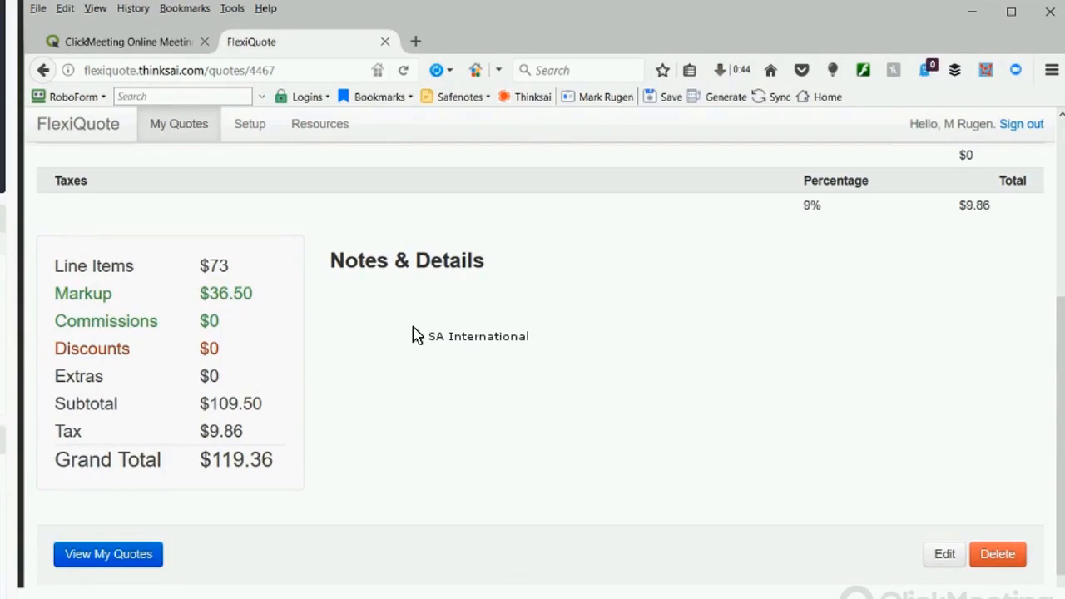
pyautogui.scroll(4, 416, 335)
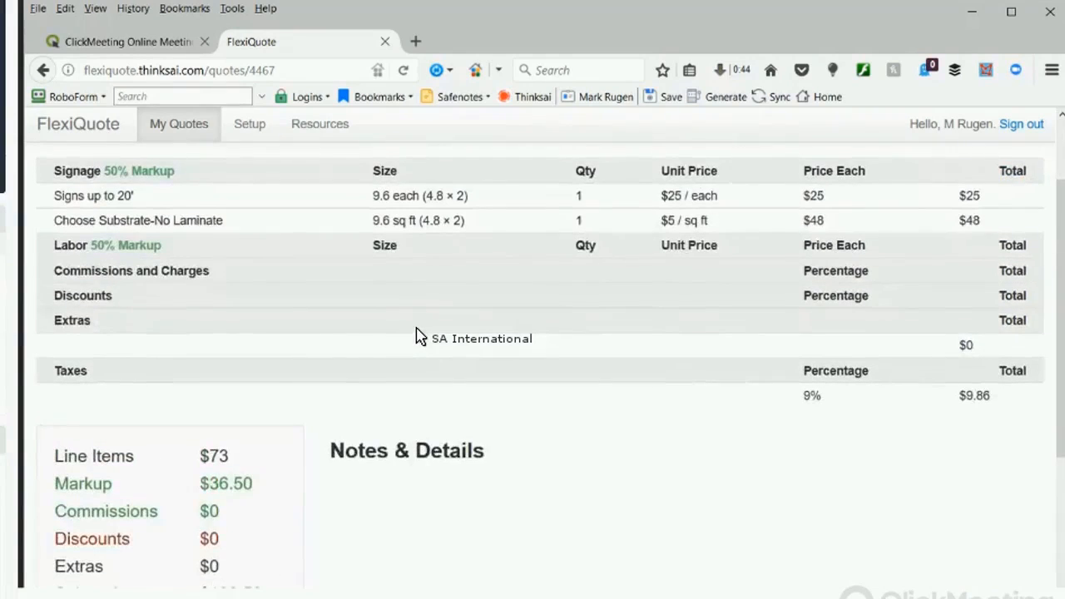
pyautogui.scroll(2, 420, 336)
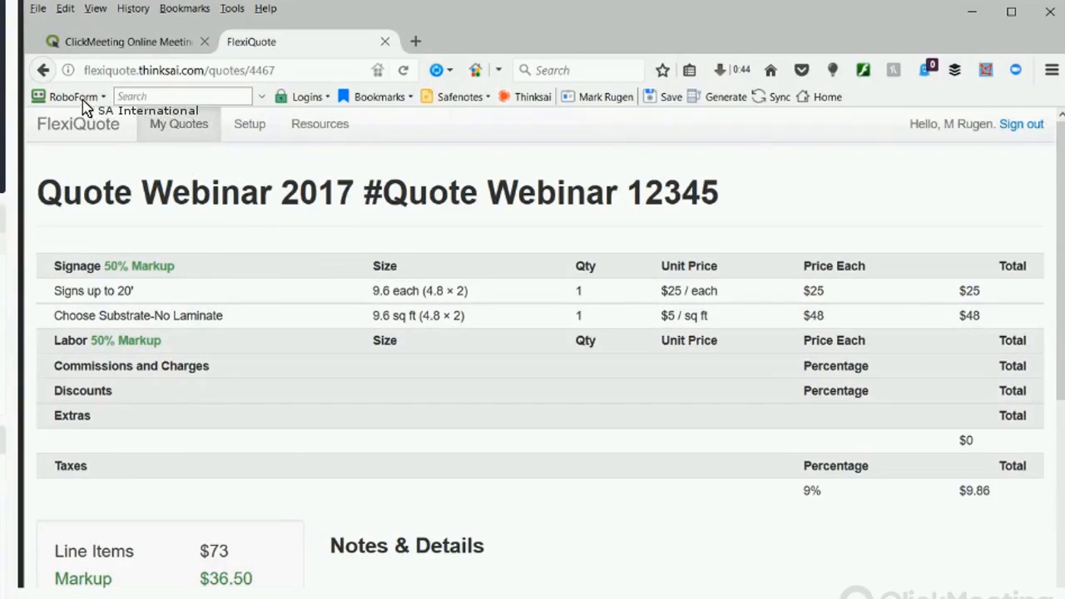
# - Return to the quotes list and start a new quote
pyautogui.click(171, 127)
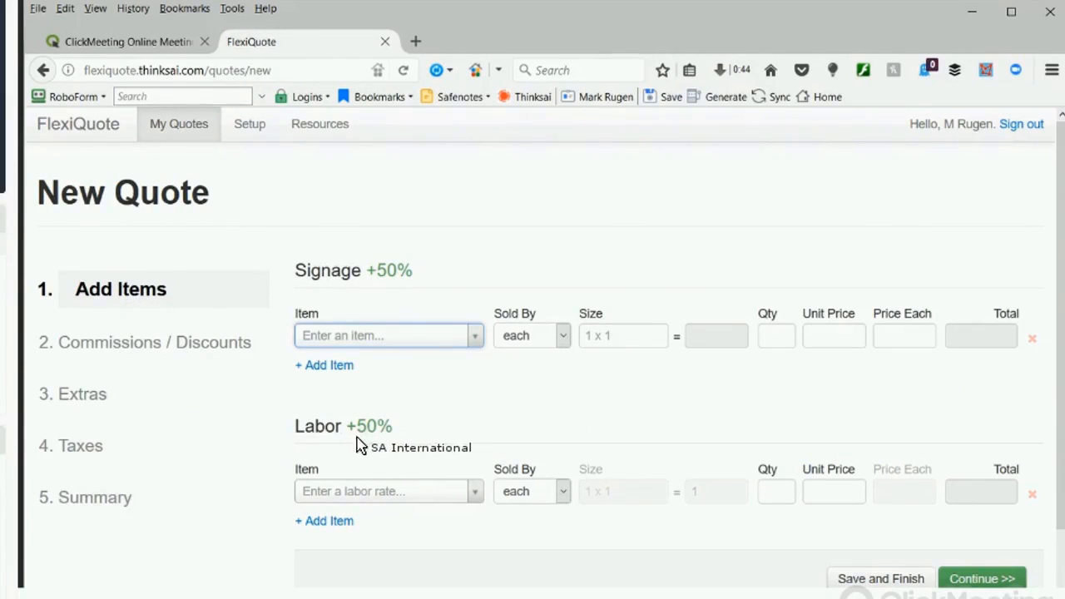
pyautogui.scroll(-2, 366, 439)
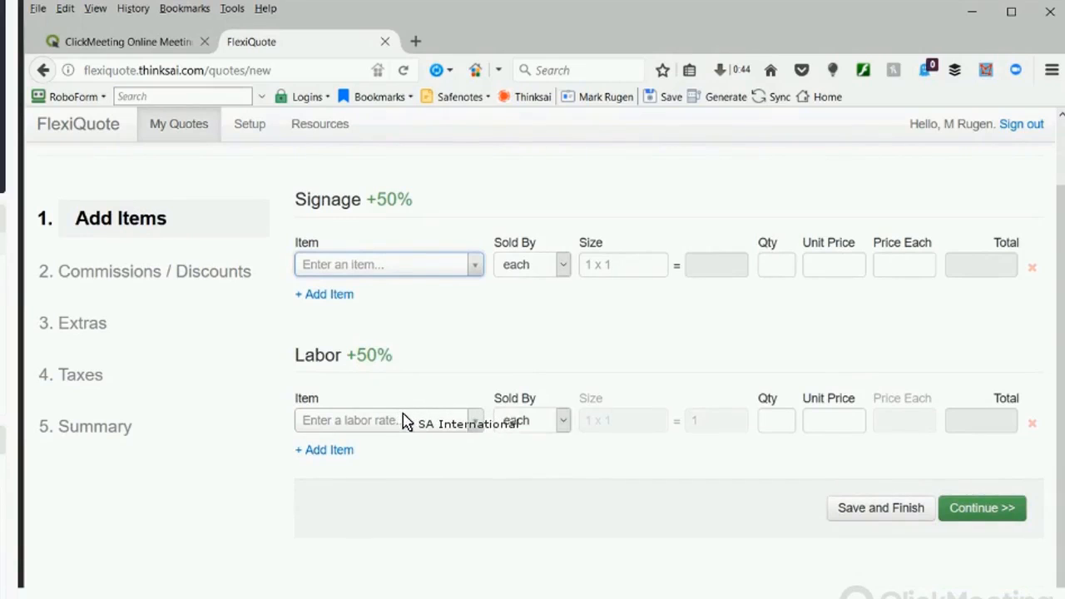
pyautogui.scroll(2, 402, 420)
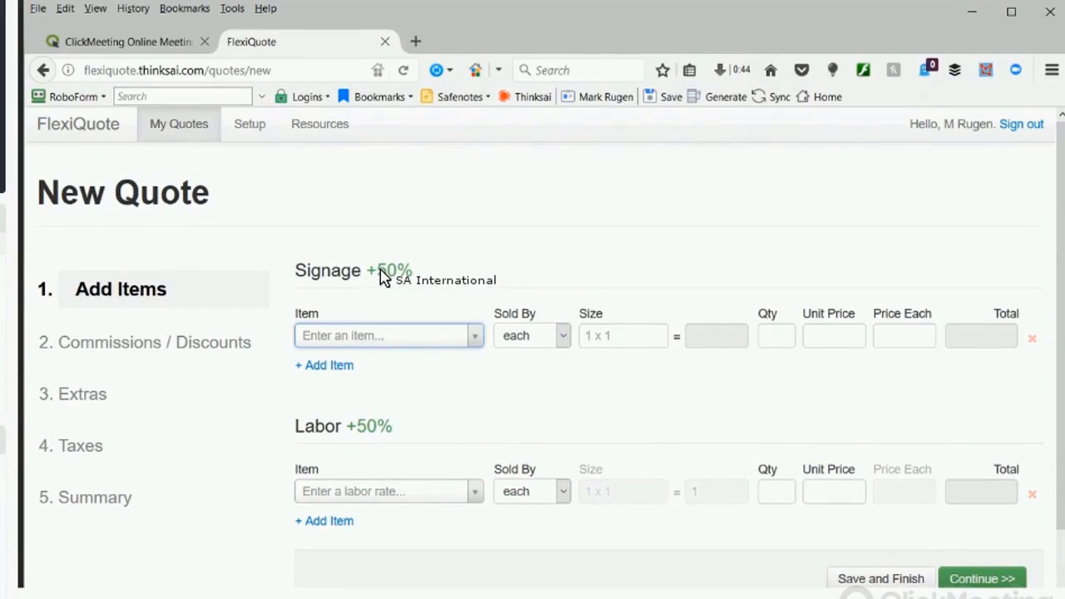
# - Choose Window Perf as the signage item of the new quote
pyautogui.click(399, 335)
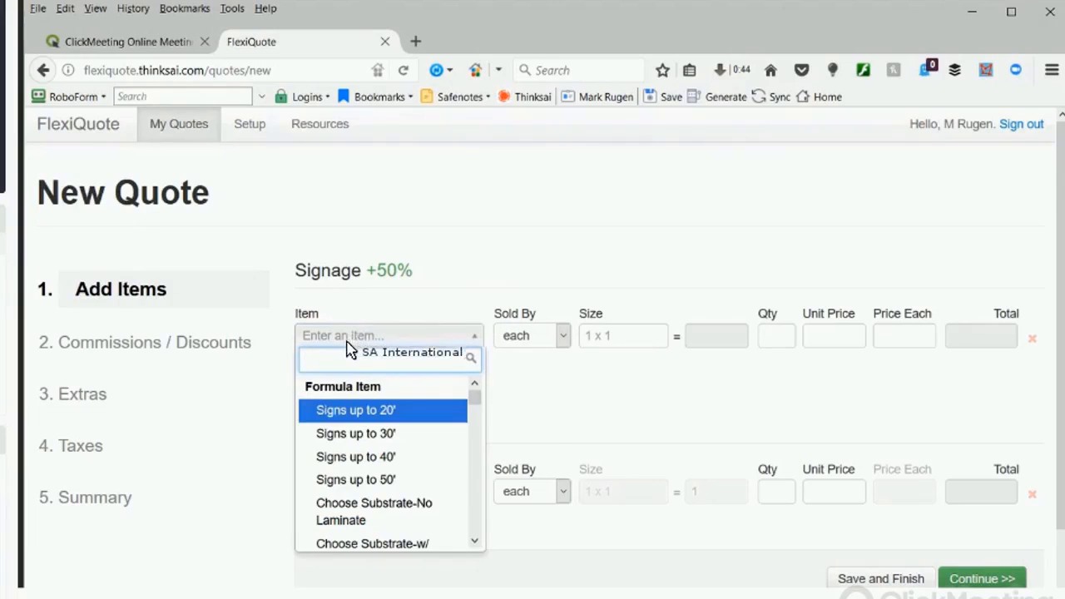
pyautogui.scroll(-3, 345, 364)
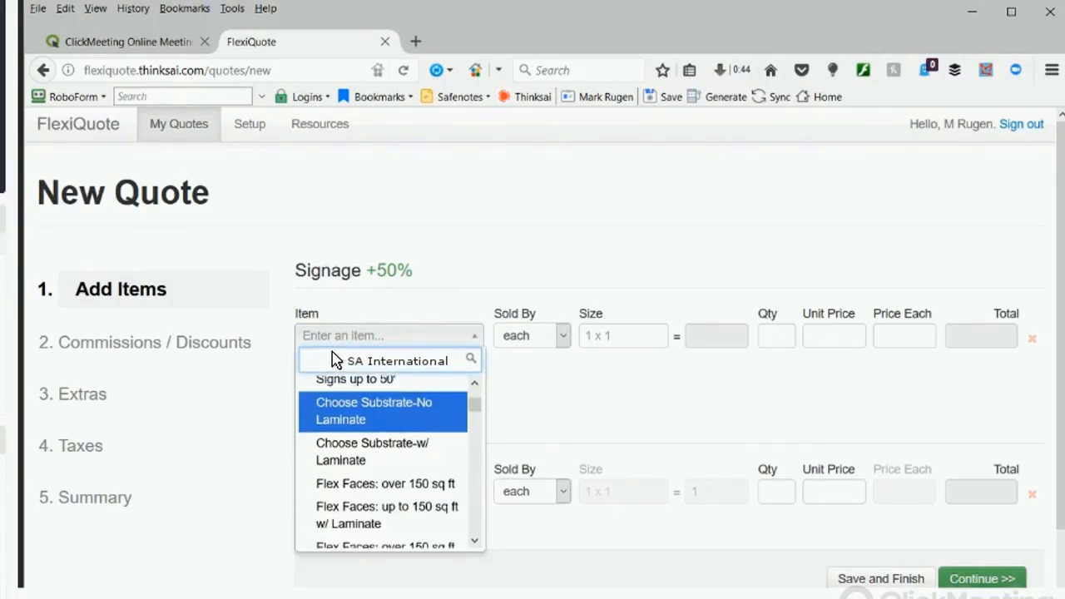
pyautogui.press('Down')
pyautogui.press('Down')
pyautogui.press('Down')
pyautogui.press('Down')
pyautogui.press('Down')
pyautogui.press('Down')
pyautogui.press('Down')
pyautogui.press('Down')
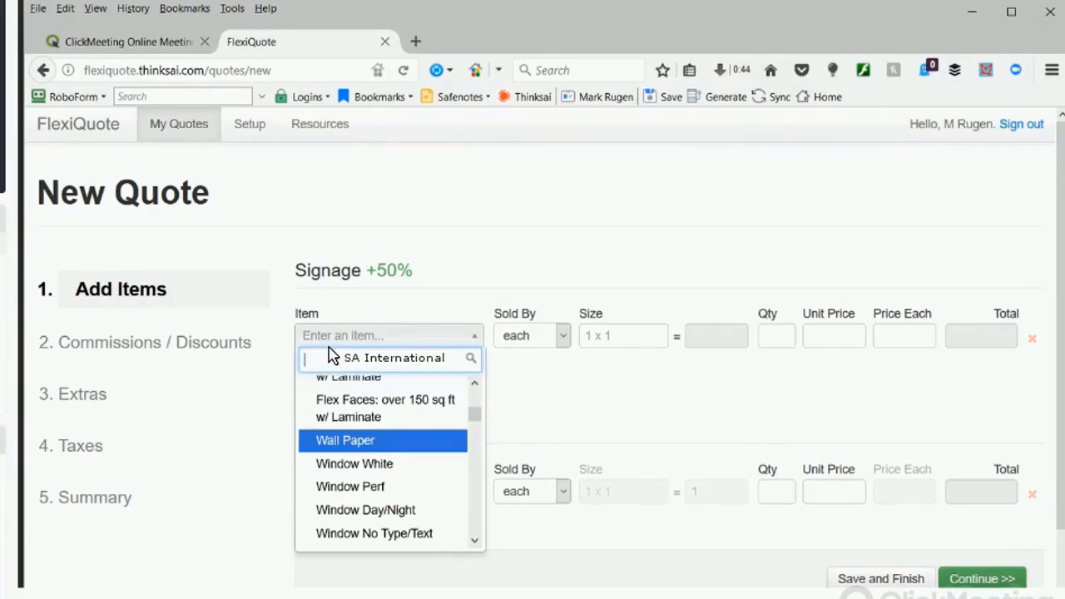
pyautogui.press('Up')
pyautogui.press('Up')
pyautogui.press('Down')
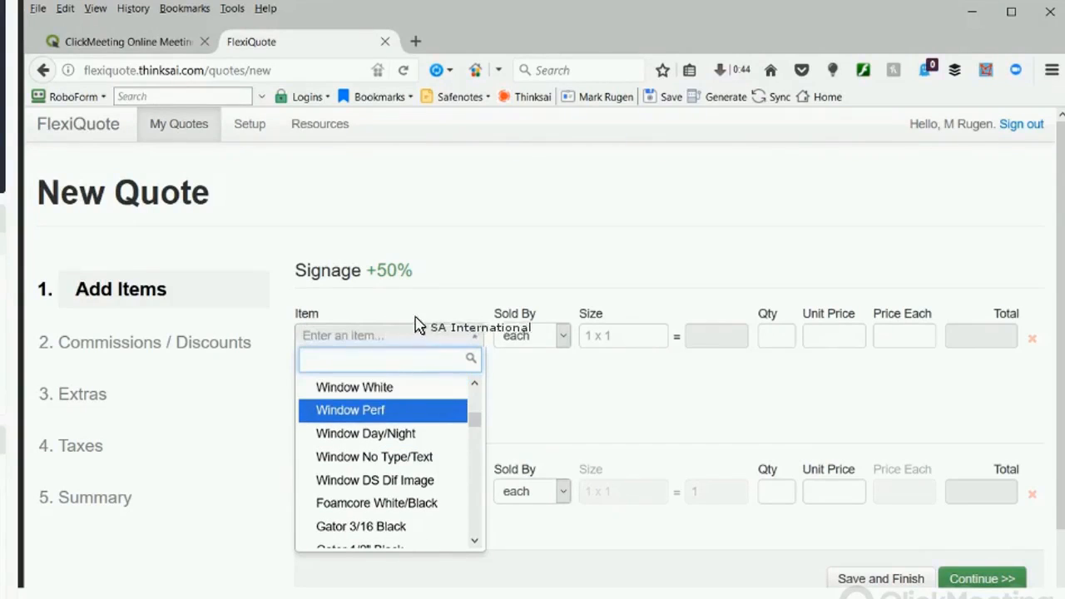
pyautogui.press('Return')
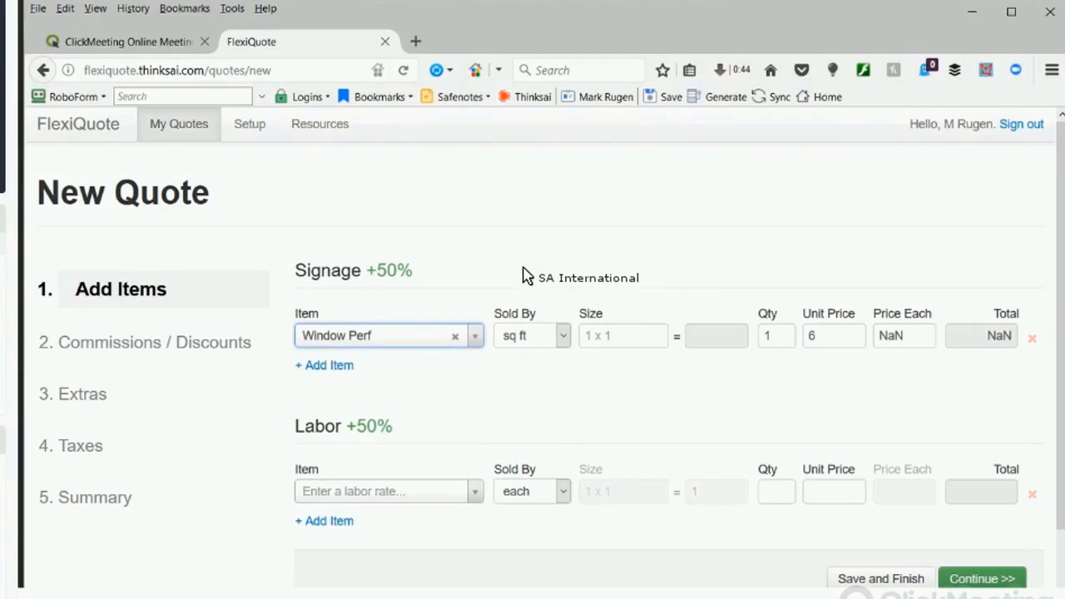
# - Set the Window Perf item's size to 3 x 4 and continue to the Commissions / Discounts stage
pyautogui.press('Tab')
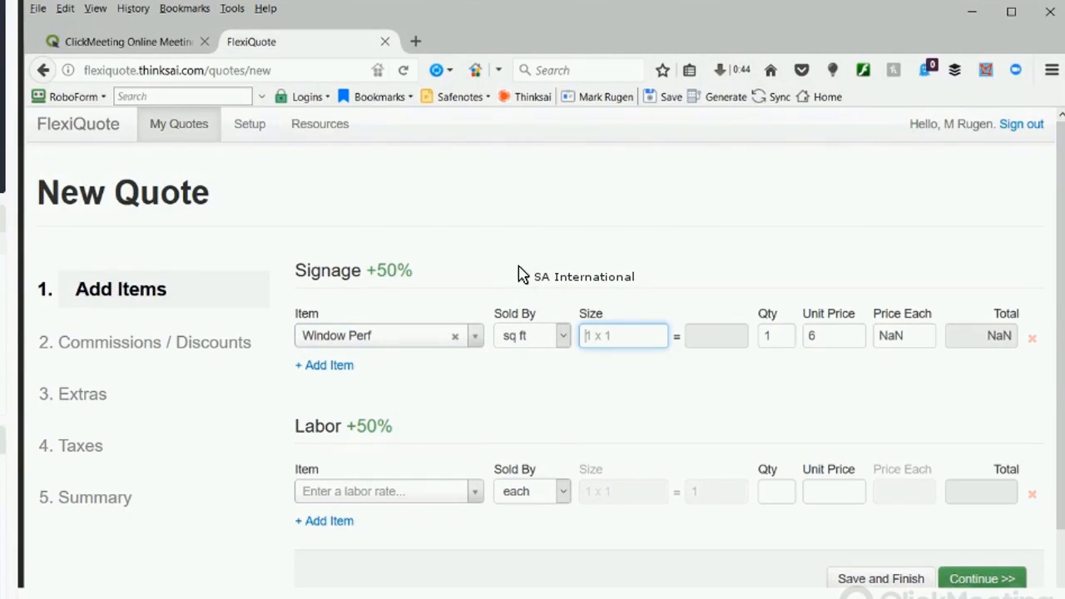
pyautogui.write('3 x')
pyautogui.write(' 4')
pyautogui.press('Tab')
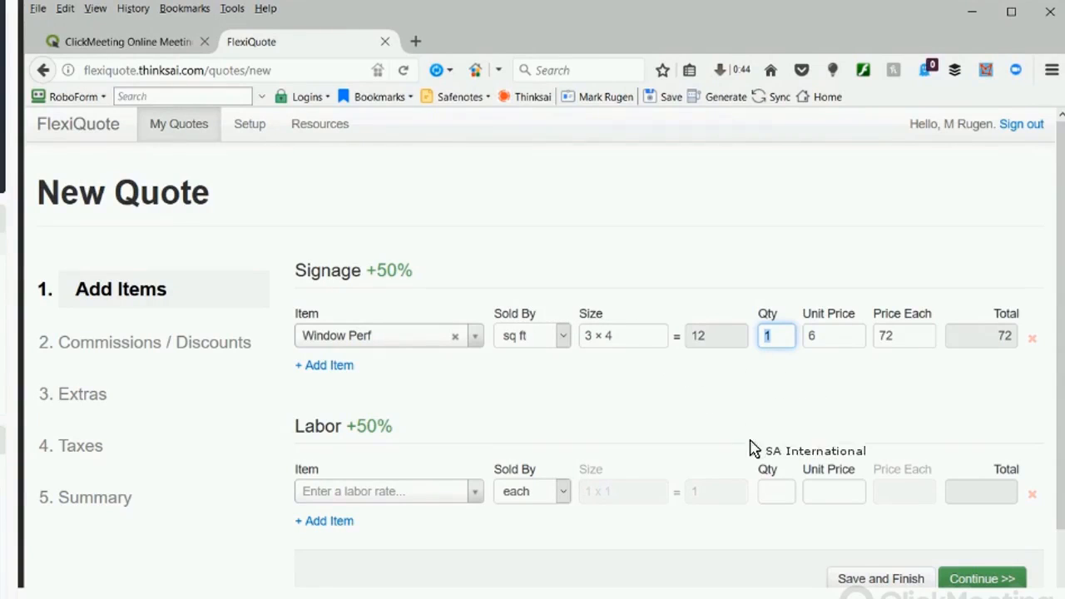
pyautogui.click(982, 578)
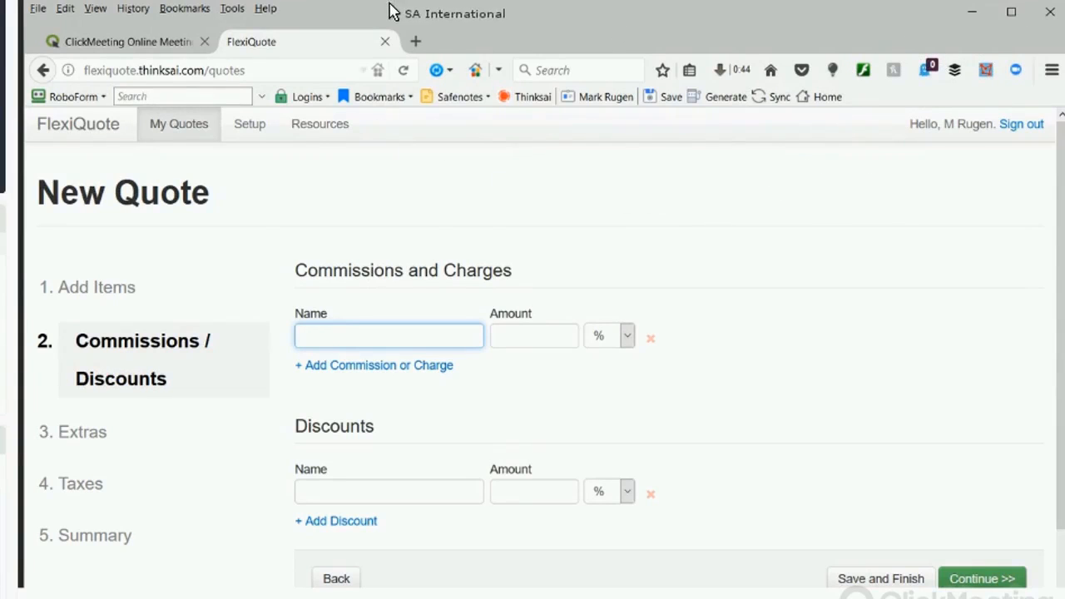
# - Switch to Flexi and look through the SAi Cloud links down to the Mobile Apps section
pyautogui.click(422, 11)
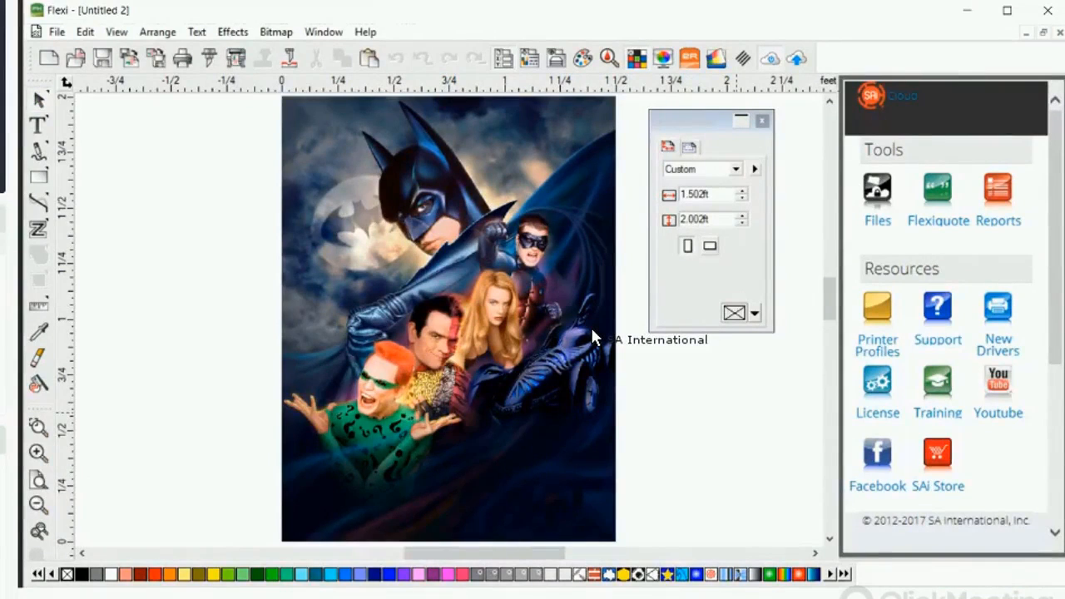
pyautogui.scroll(-1, 965, 287)
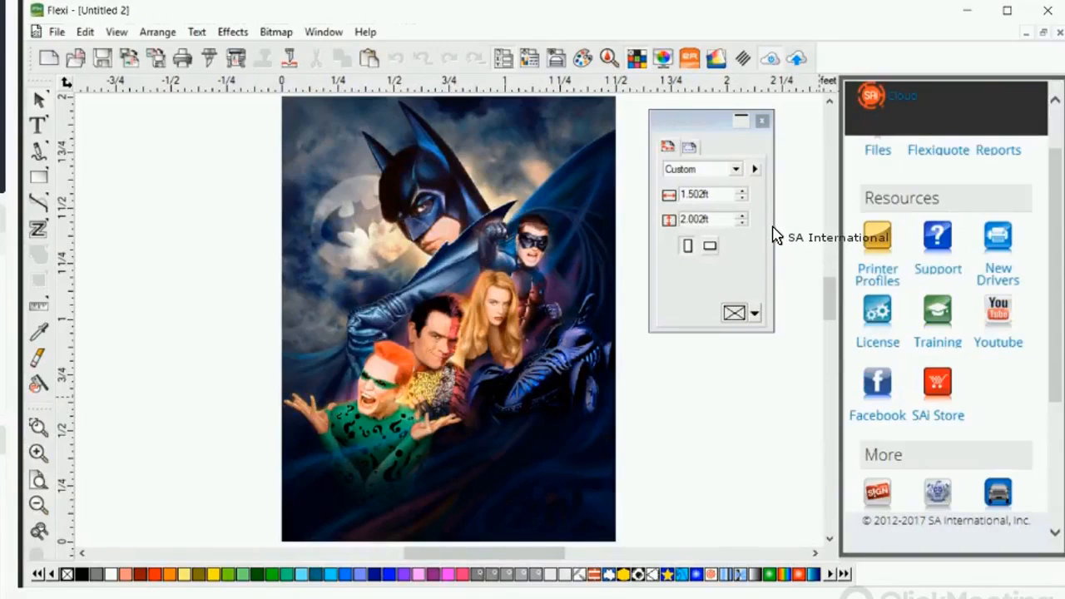
pyautogui.scroll(-3, 948, 333)
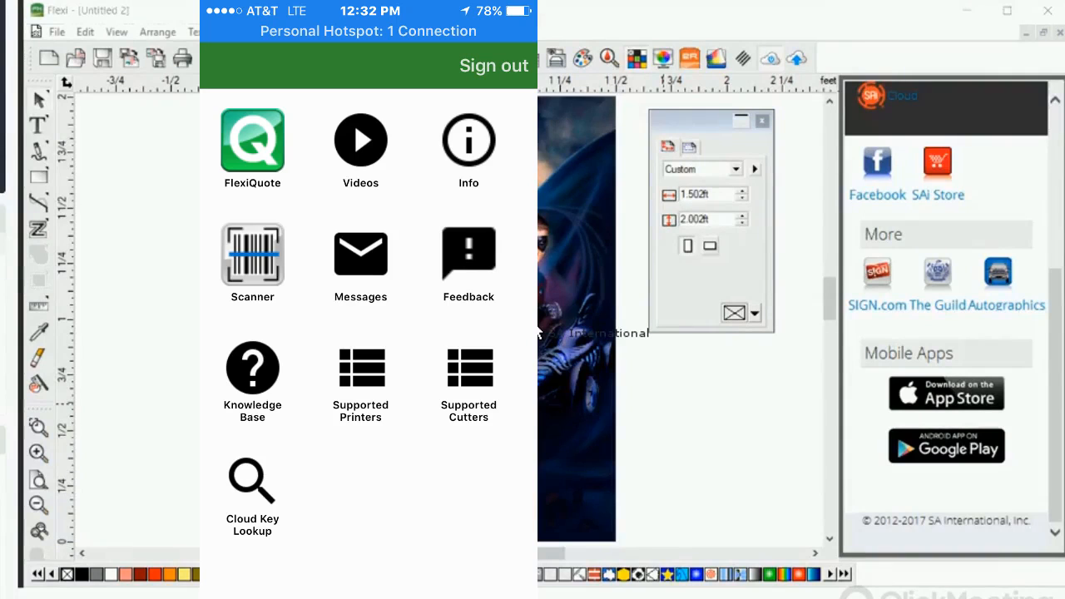
pyautogui.scroll(4, 787, 265)
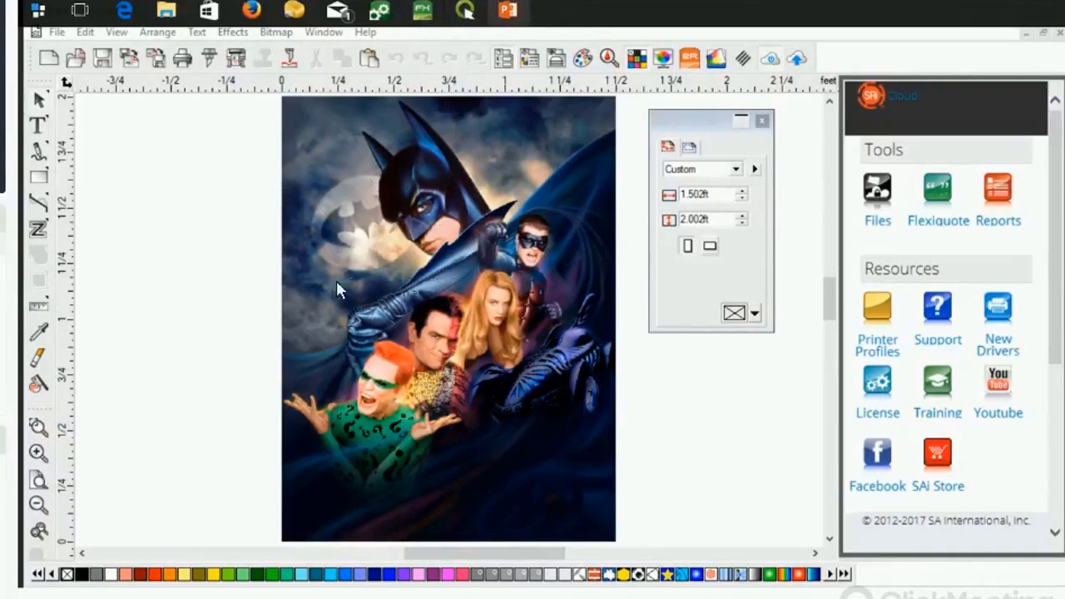
# - Bring up the PowerPoint slide show and switch from it to Production Manager
pyautogui.hotkey('alt', 'Tab')
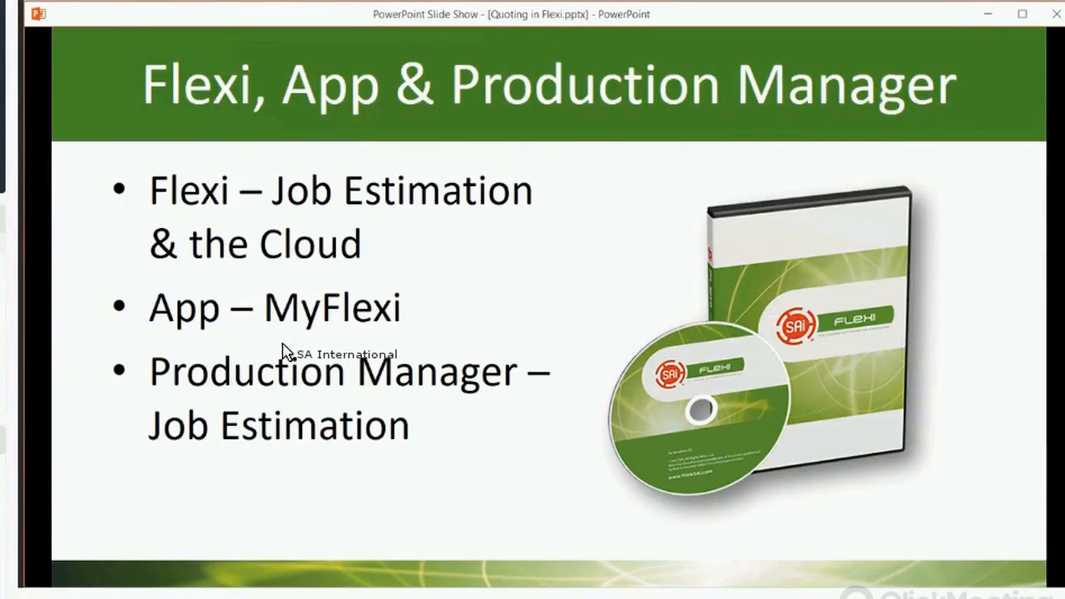
pyautogui.moveTo(333, 10)
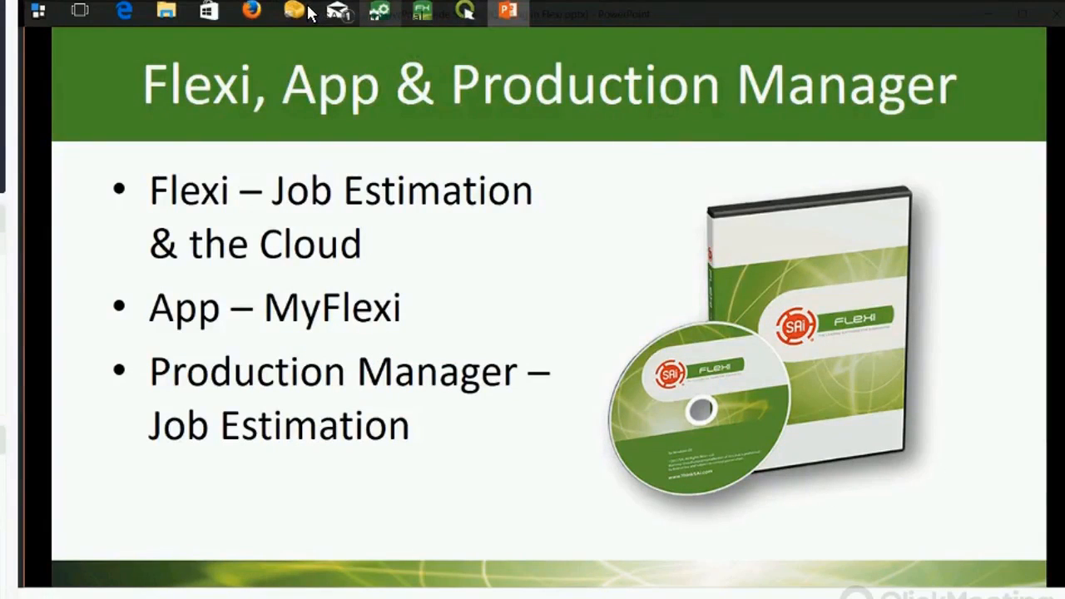
pyautogui.click(379, 11)
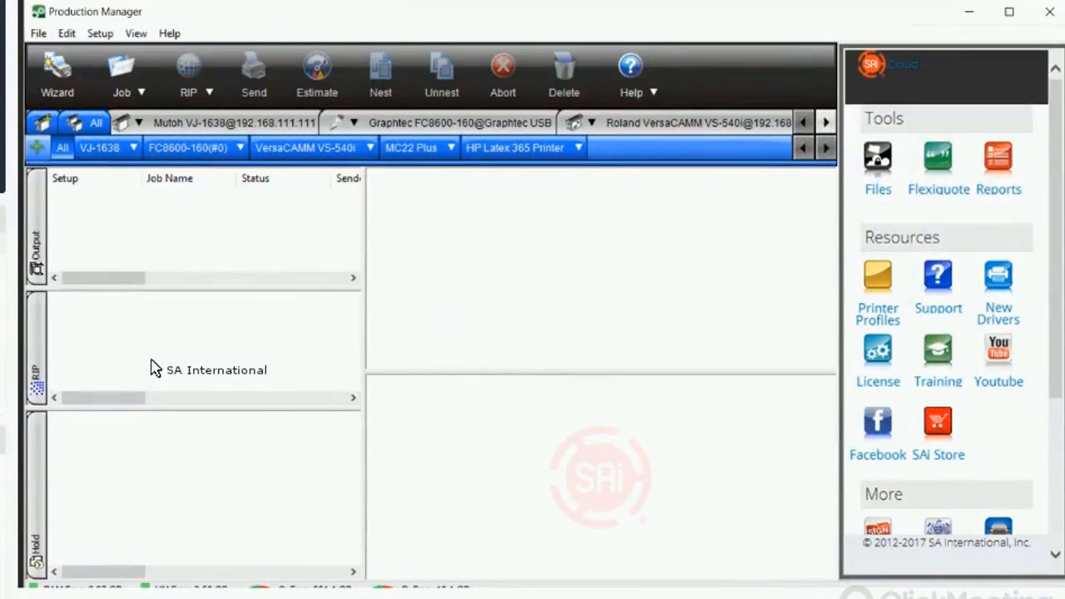
# - Add Batman.jpg from the Demo Files folder as a job on the VJ-1638 setup with default job properties
pyautogui.click(39, 35)
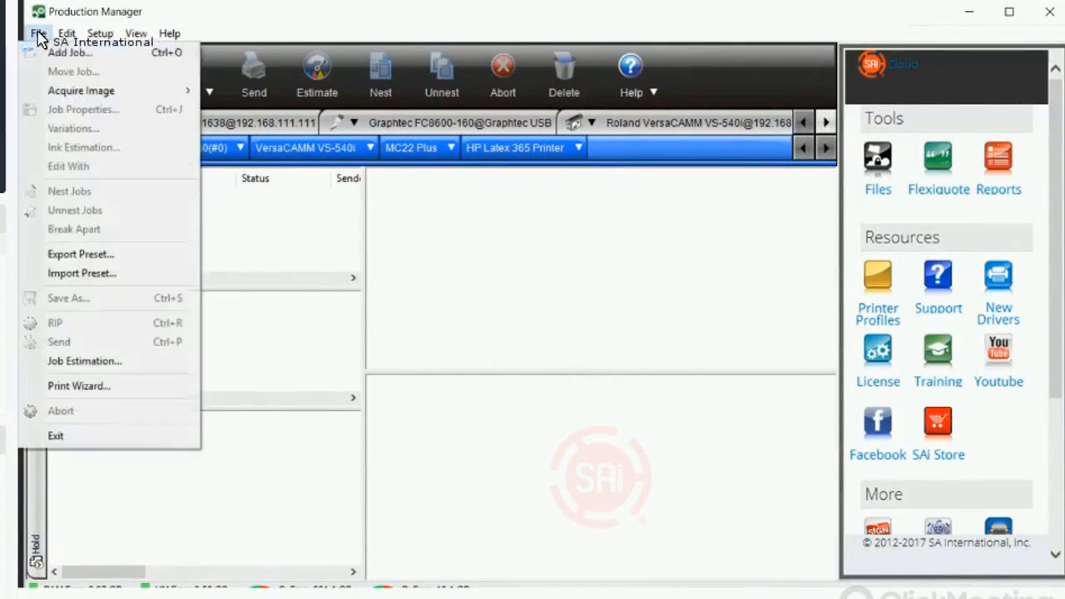
pyautogui.click(58, 52)
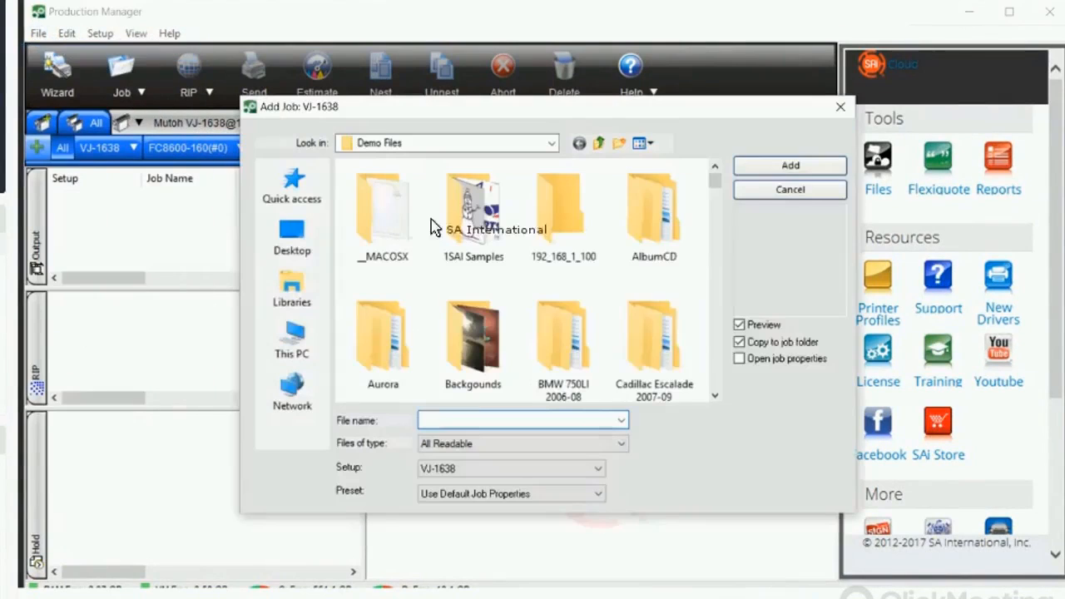
pyautogui.scroll(-3, 576, 298)
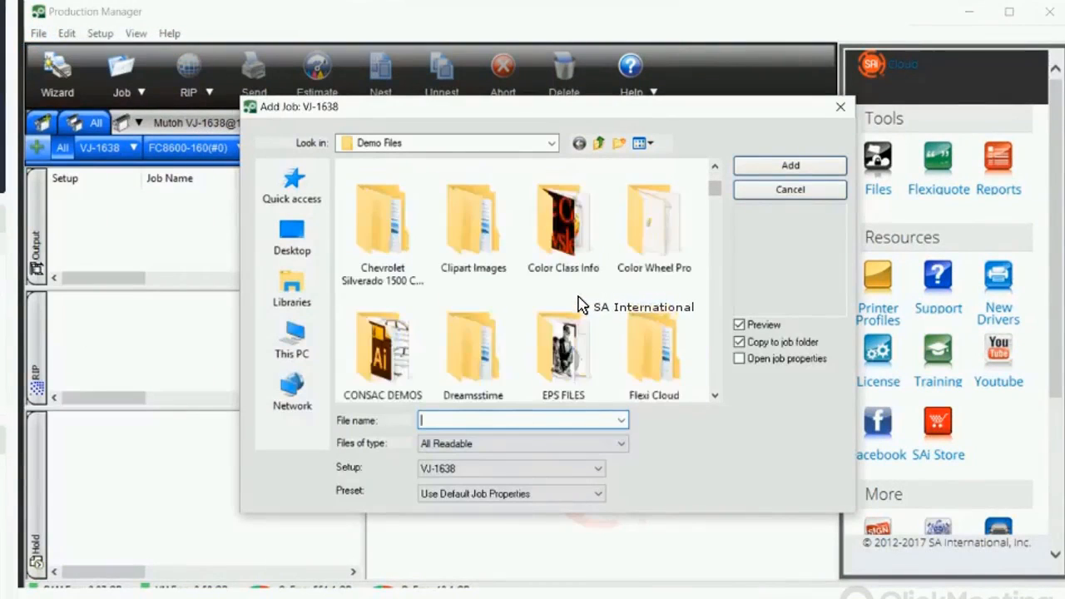
pyautogui.scroll(-10, 581, 305)
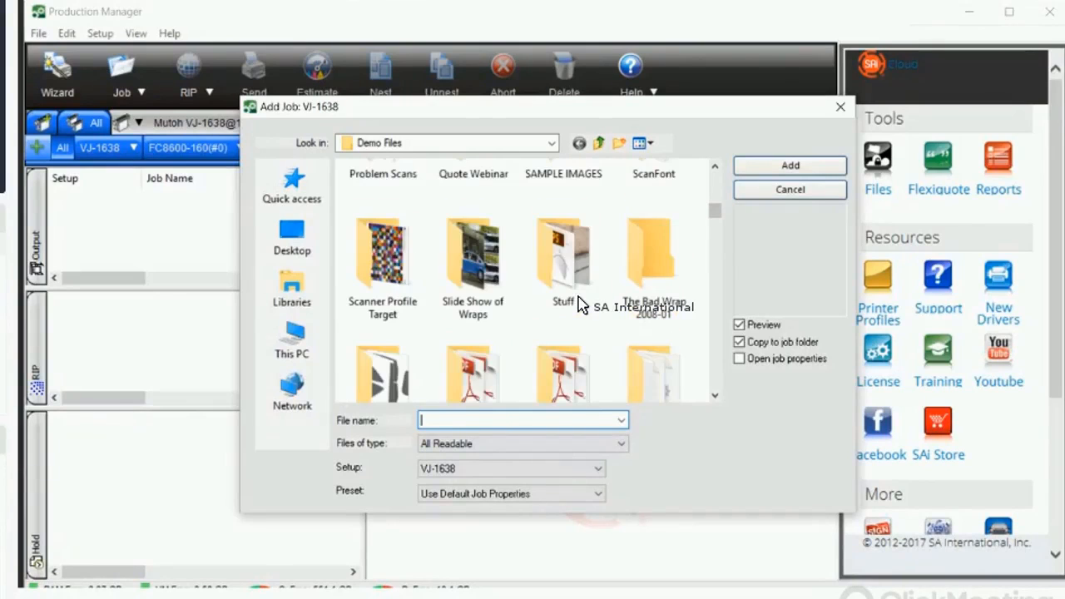
pyautogui.scroll(-3, 580, 305)
pyautogui.scroll(-3, 581, 305)
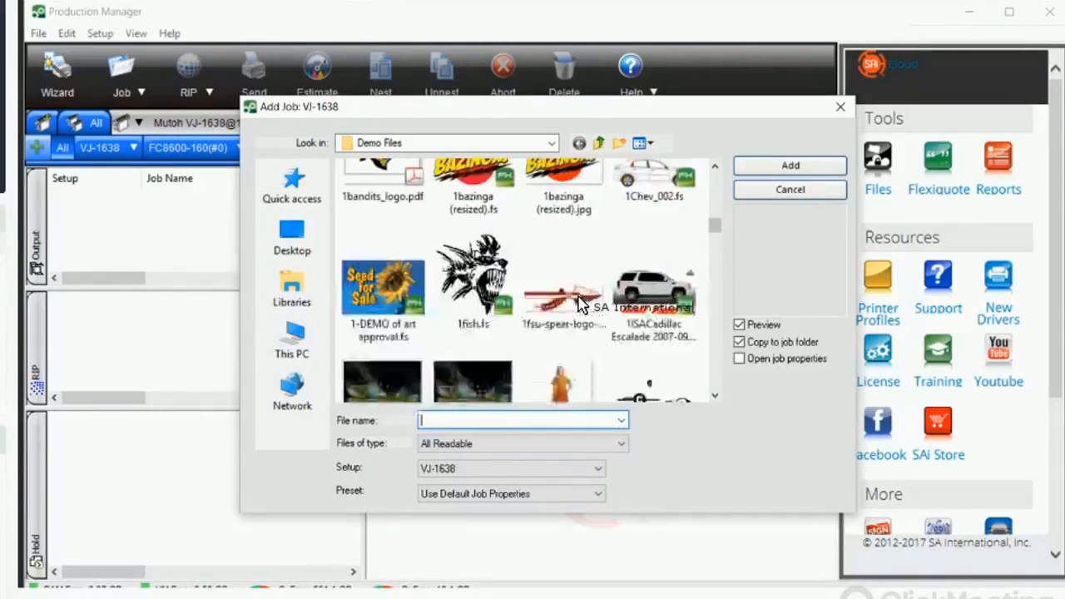
pyautogui.scroll(-6, 580, 305)
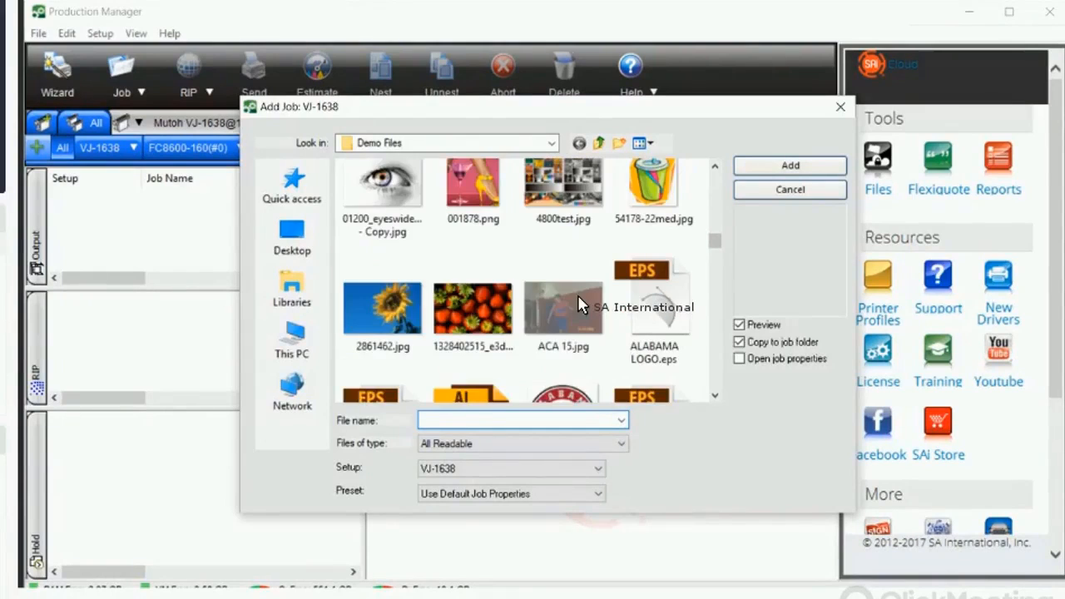
pyautogui.scroll(-5, 580, 305)
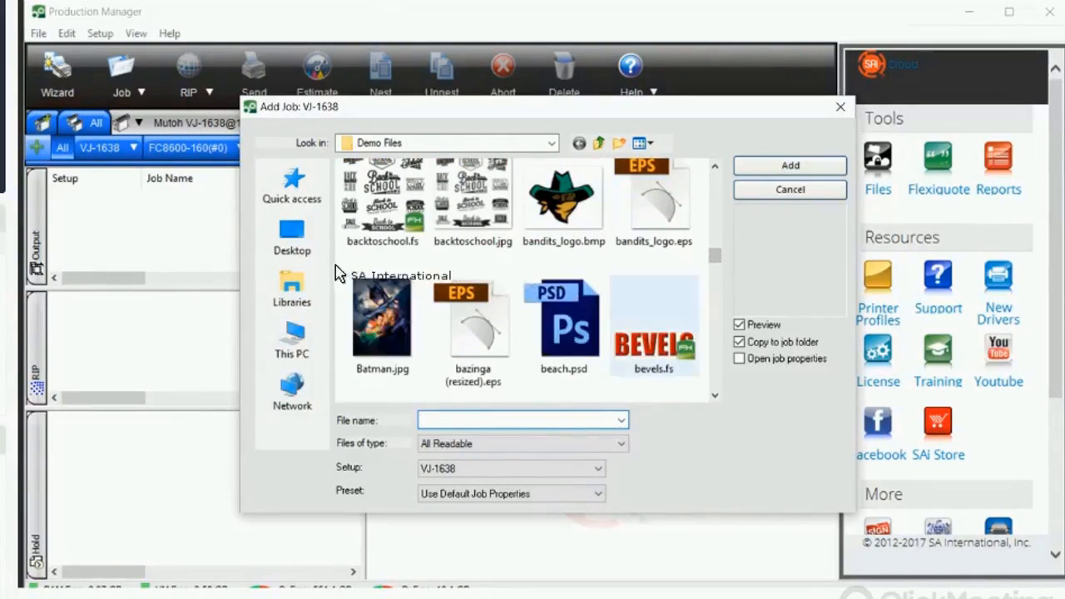
pyautogui.click(381, 320)
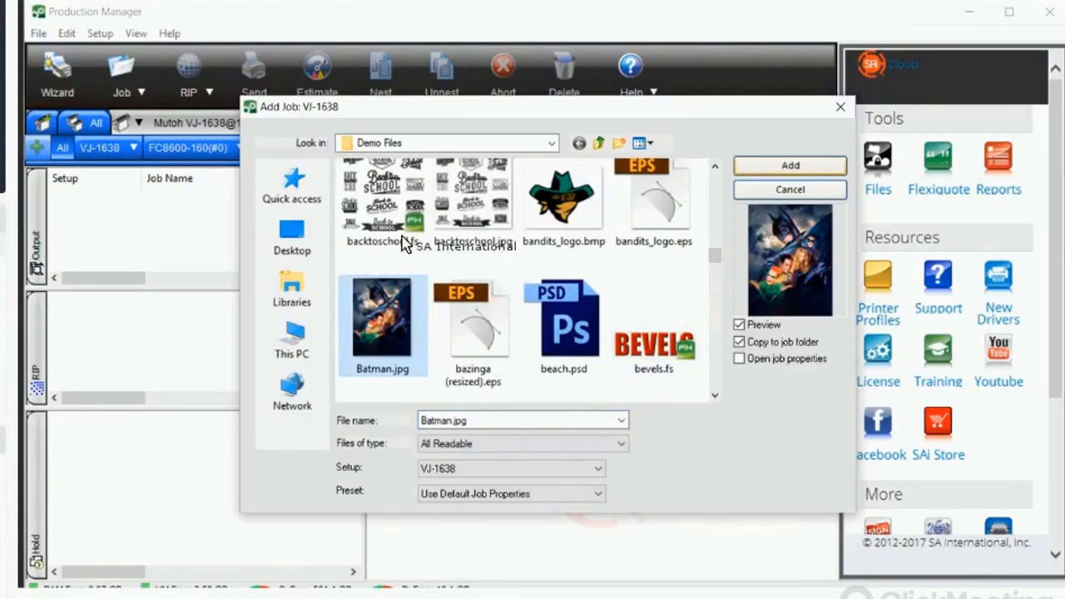
pyautogui.press('Return')
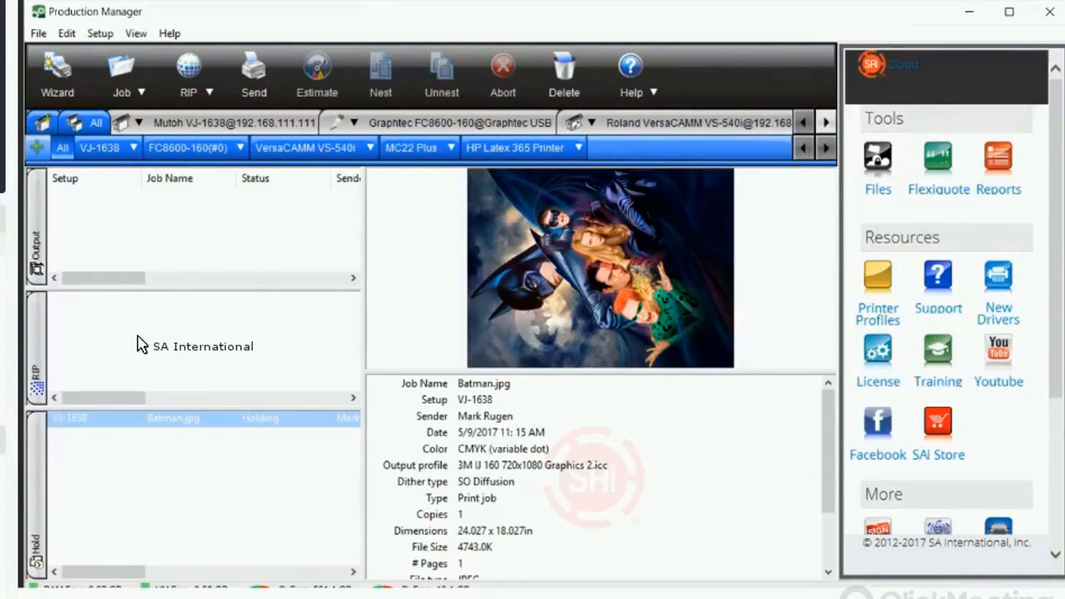
# - Open the job estimation for the held Batman.jpg job
pyautogui.rightClick(170, 419)
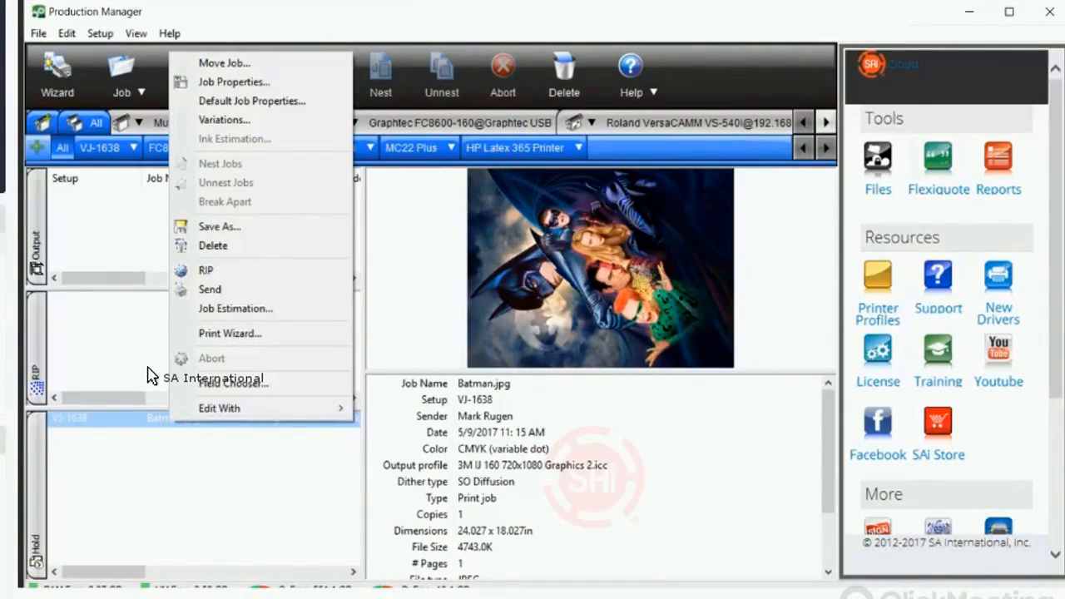
pyautogui.click(124, 343)
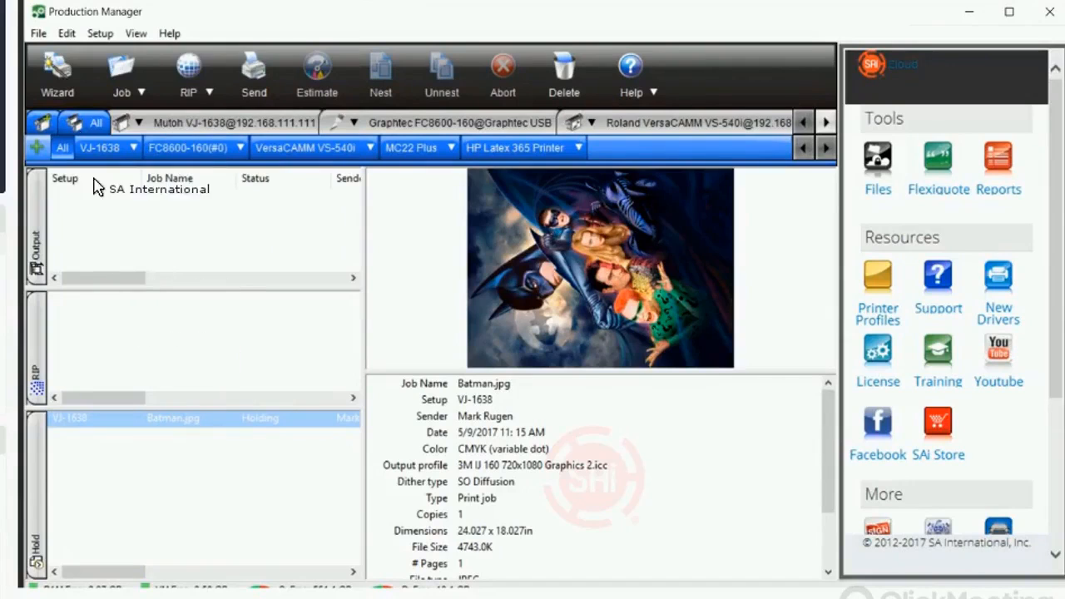
pyautogui.click(38, 34)
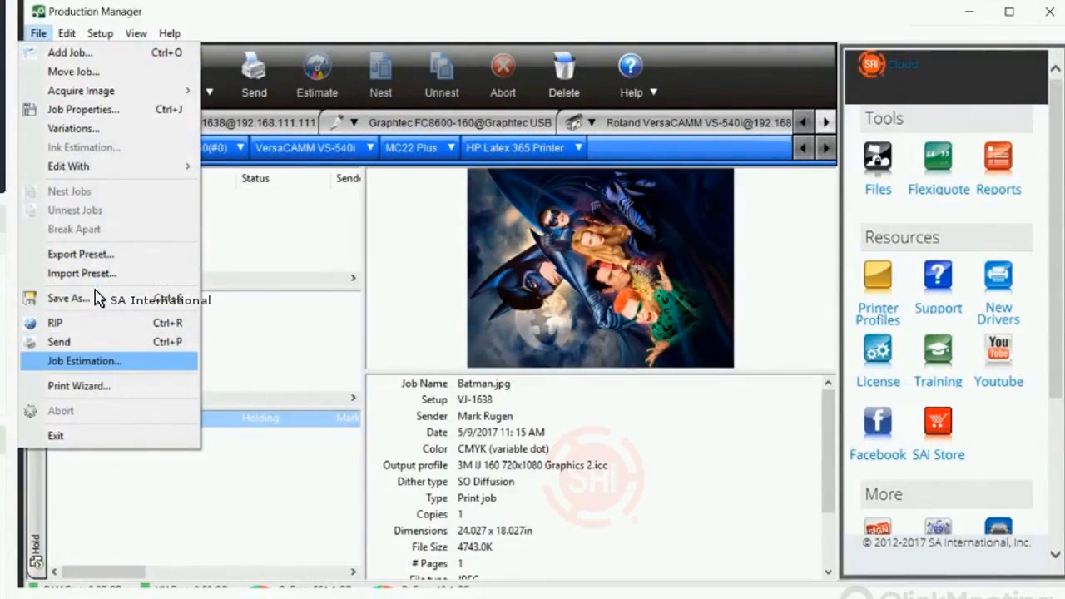
pyautogui.press('Return')
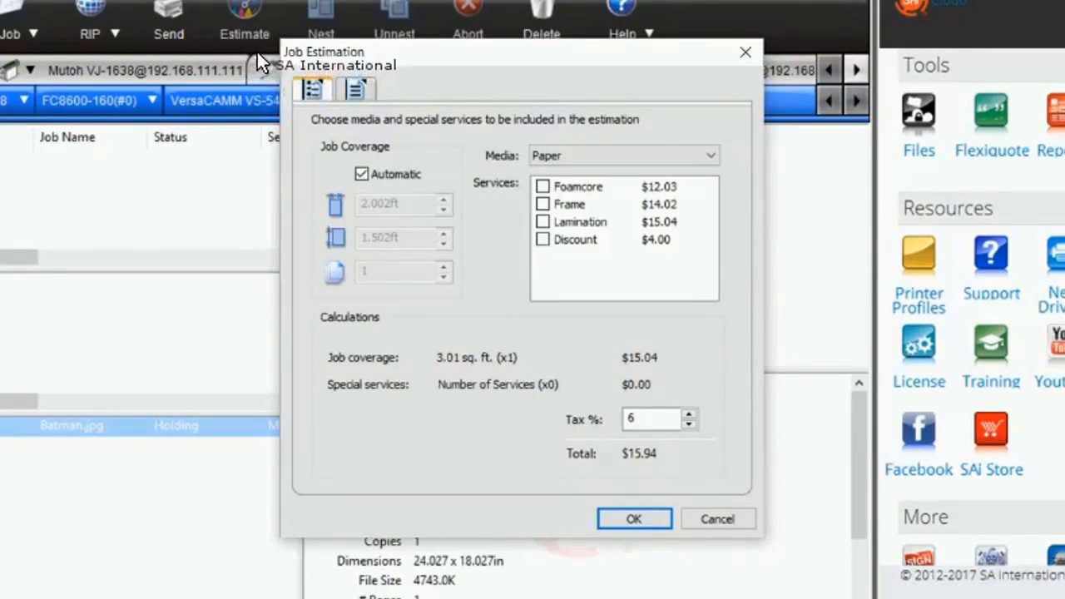
# - Look through the media price and service price definitions, including the list of services, and return to the estimate
pyautogui.click(355, 89)
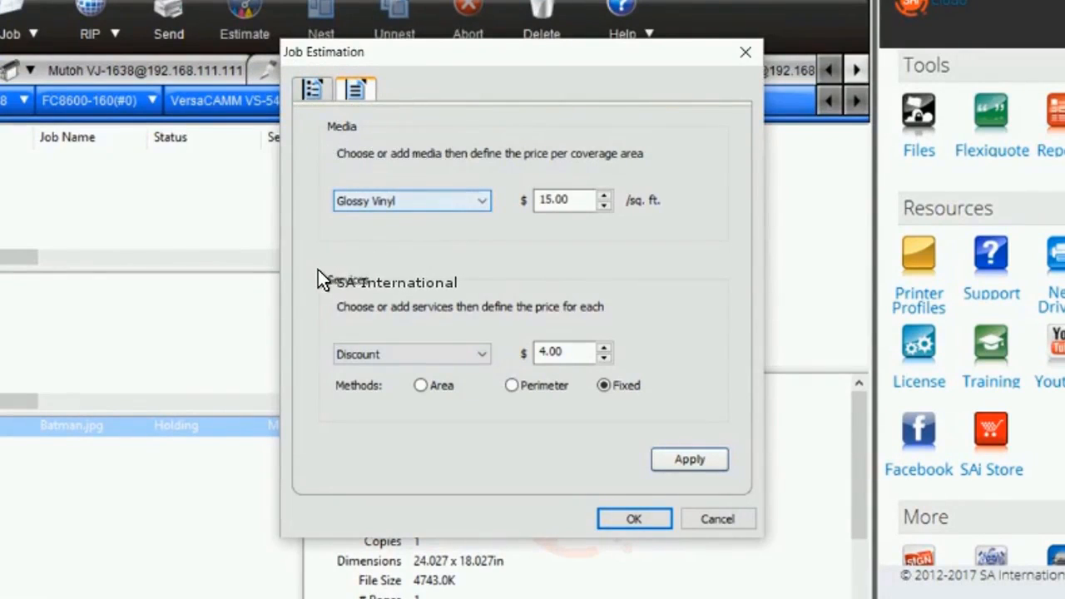
pyautogui.click(359, 354)
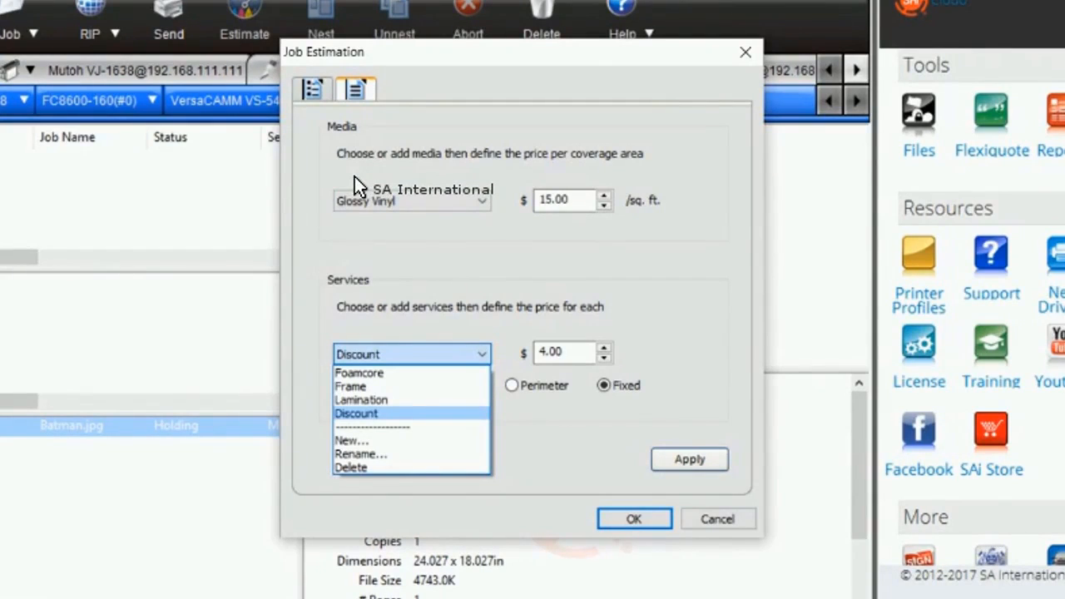
pyautogui.click(314, 178)
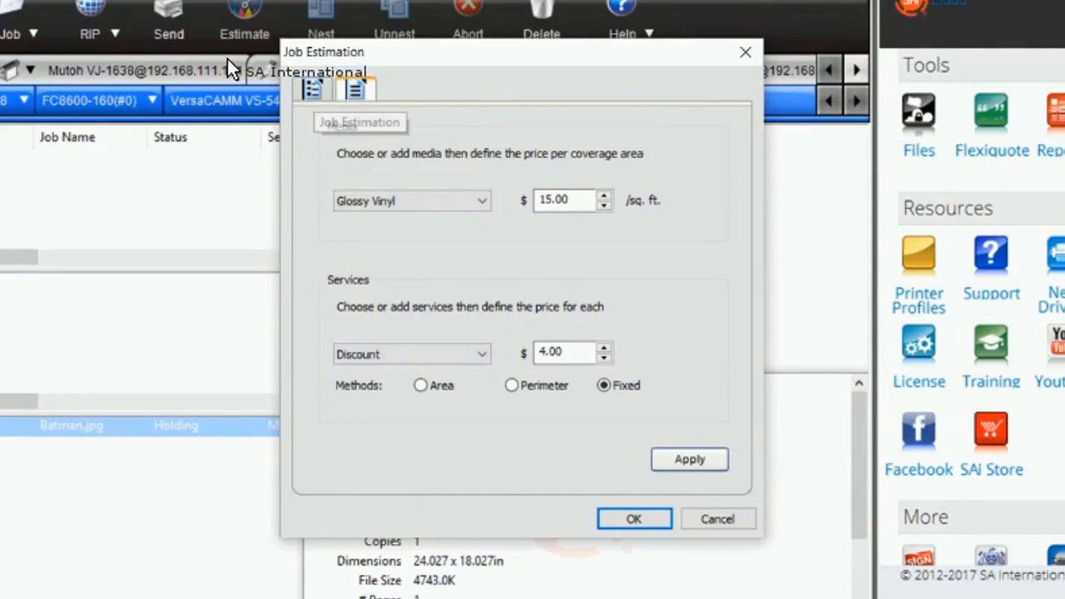
pyautogui.click(312, 90)
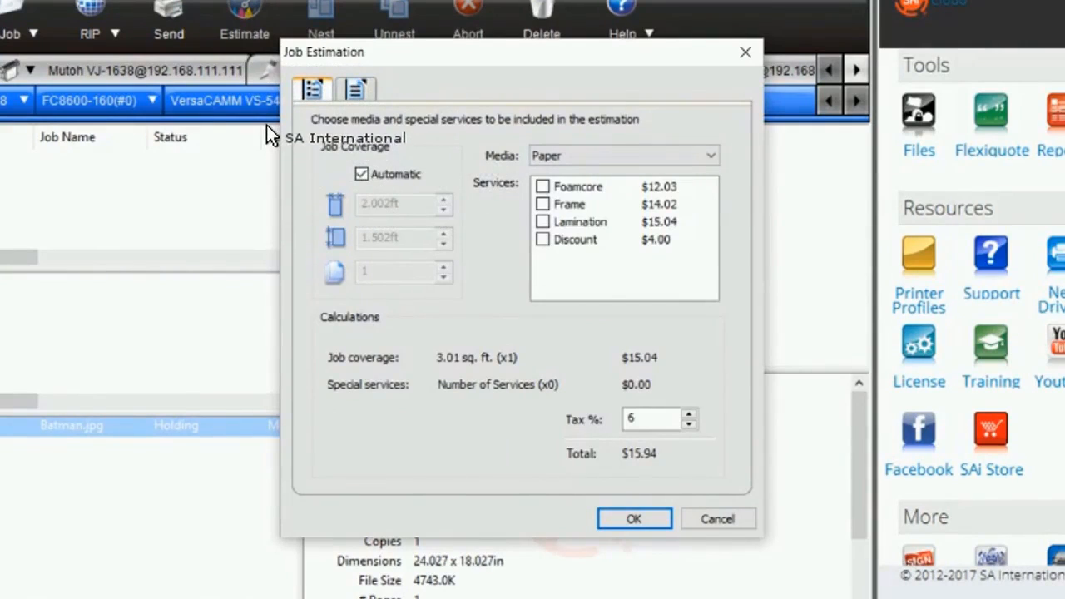
# - Turn off automatic job coverage and set the estimate's media to Glossy Vinyl
pyautogui.click(361, 174)
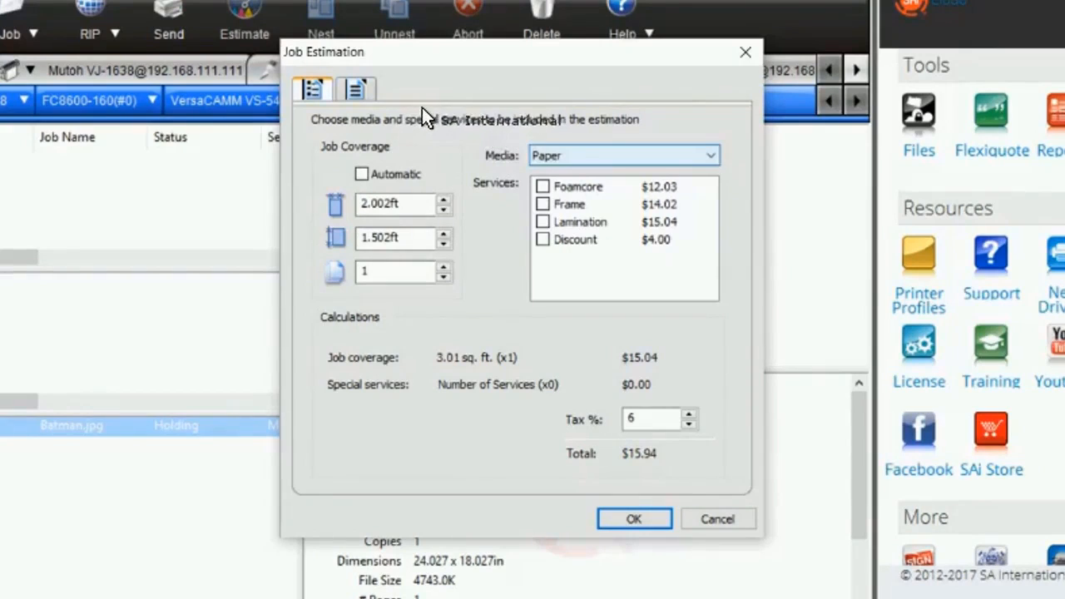
pyautogui.click(624, 155)
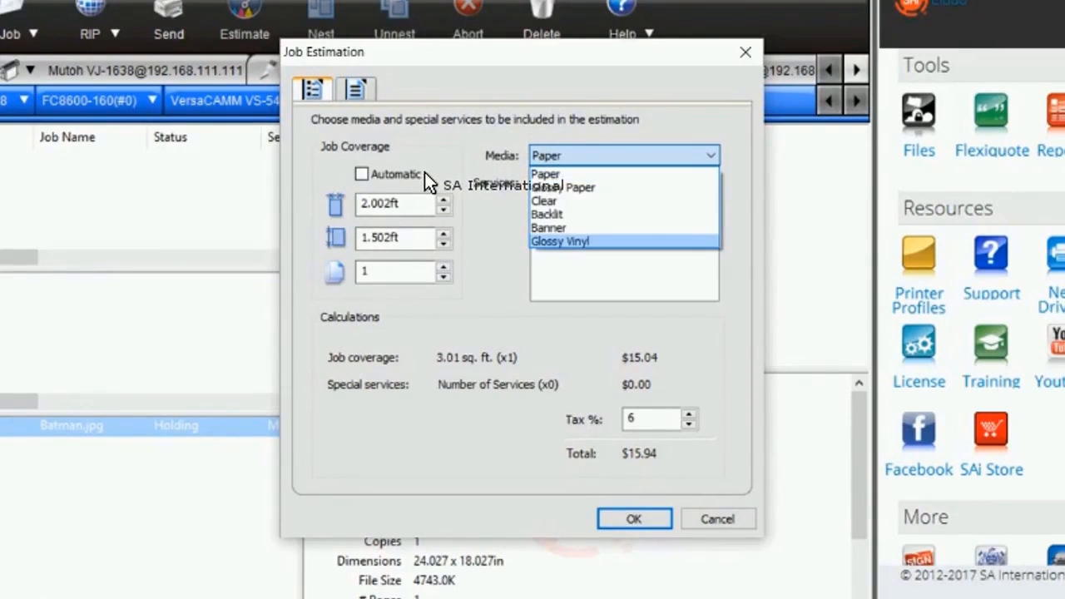
pyautogui.click(582, 241)
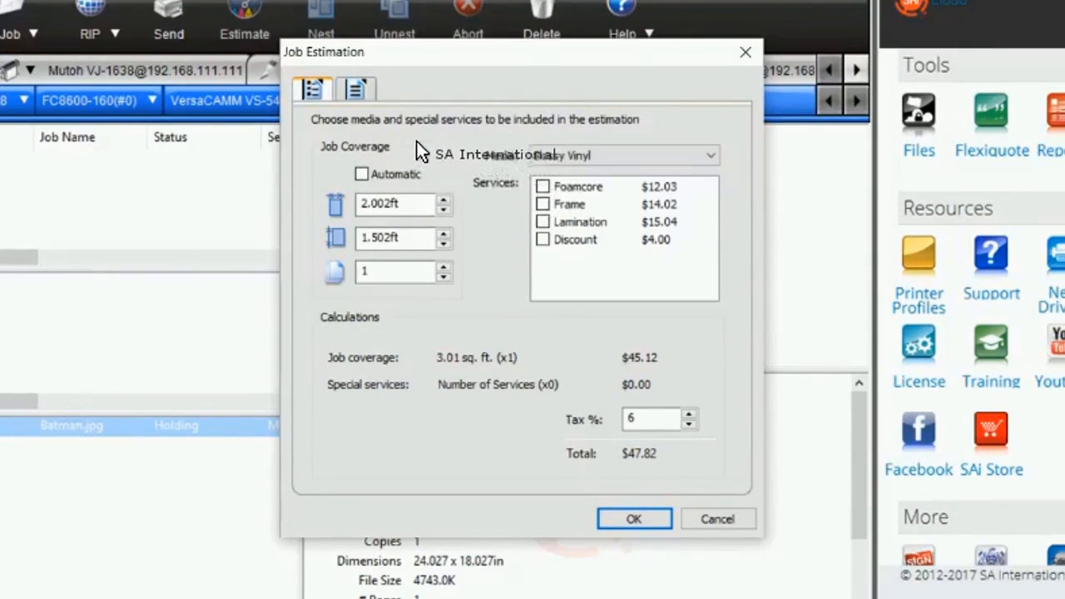
# - Include the Foamcore and Lamination services in the estimate and set the tax to 9%
pyautogui.click(542, 186)
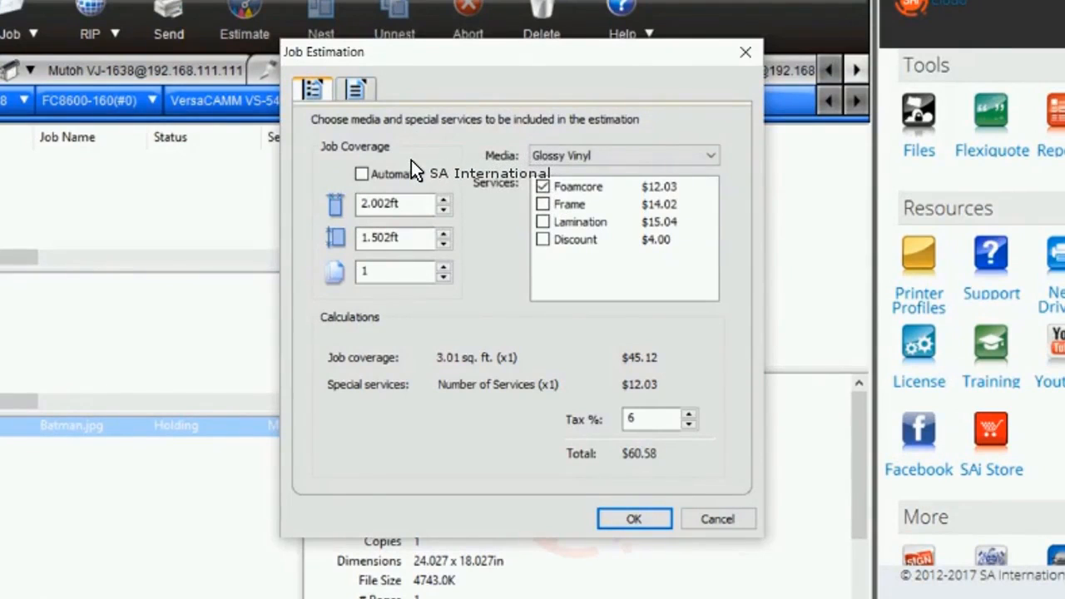
pyautogui.click(542, 222)
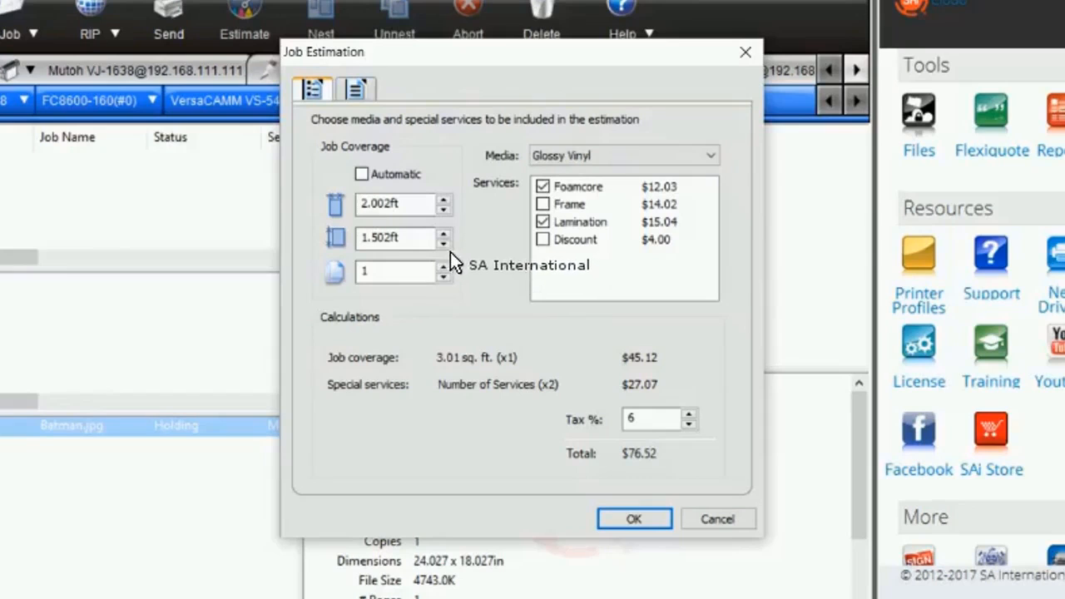
pyautogui.click(651, 419)
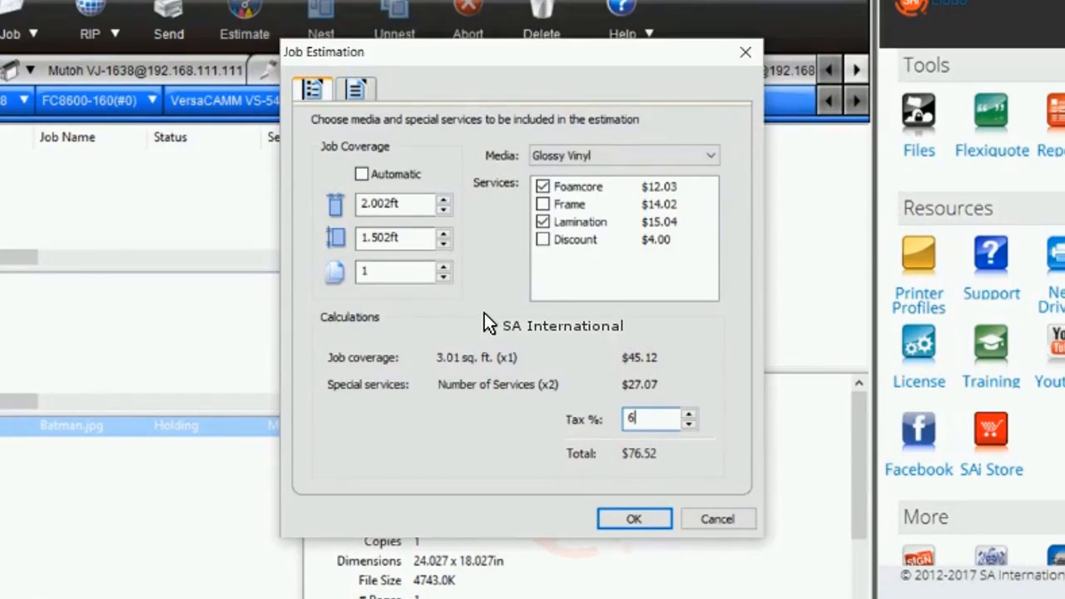
pyautogui.press('BackSpace')
pyautogui.write('9')
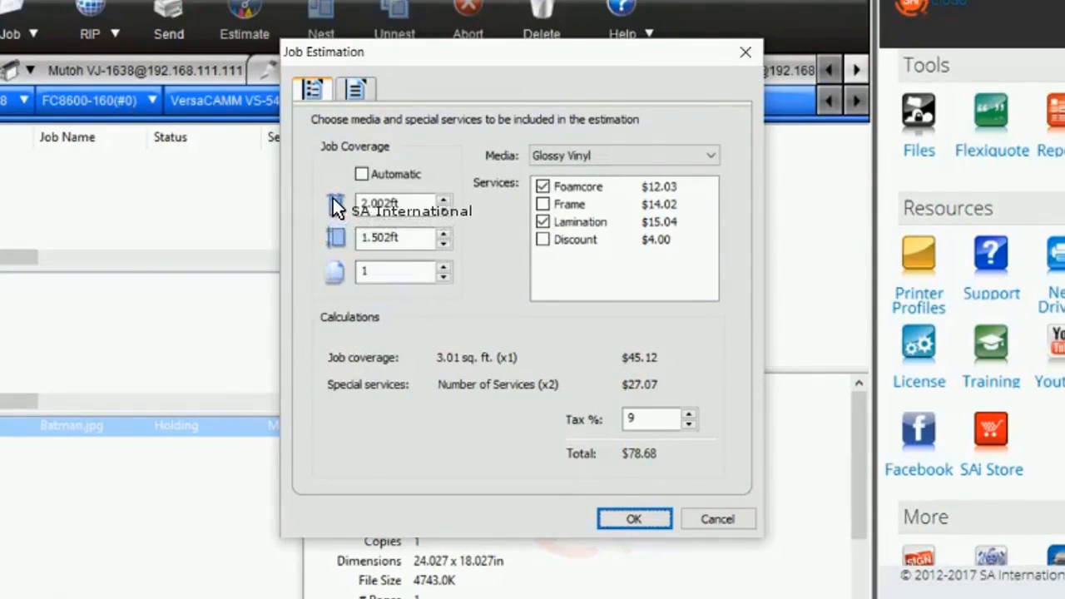
# - Try different copy counts up to 10 in the estimate and return the count to 1
pyautogui.click(444, 267)
pyautogui.click(443, 267)
pyautogui.click(444, 267)
pyautogui.click(444, 267)
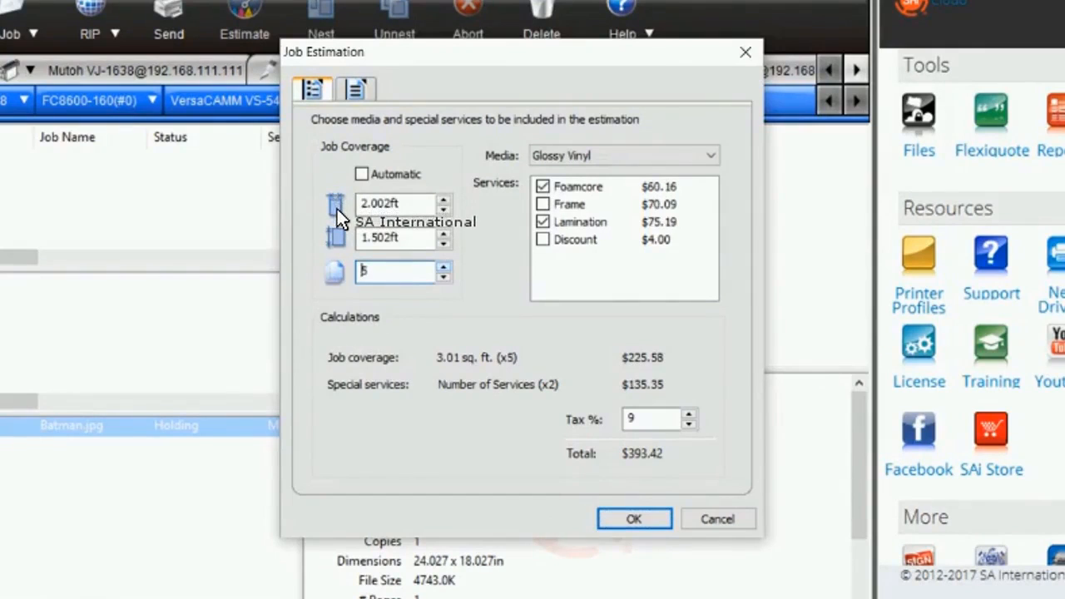
pyautogui.write('4')
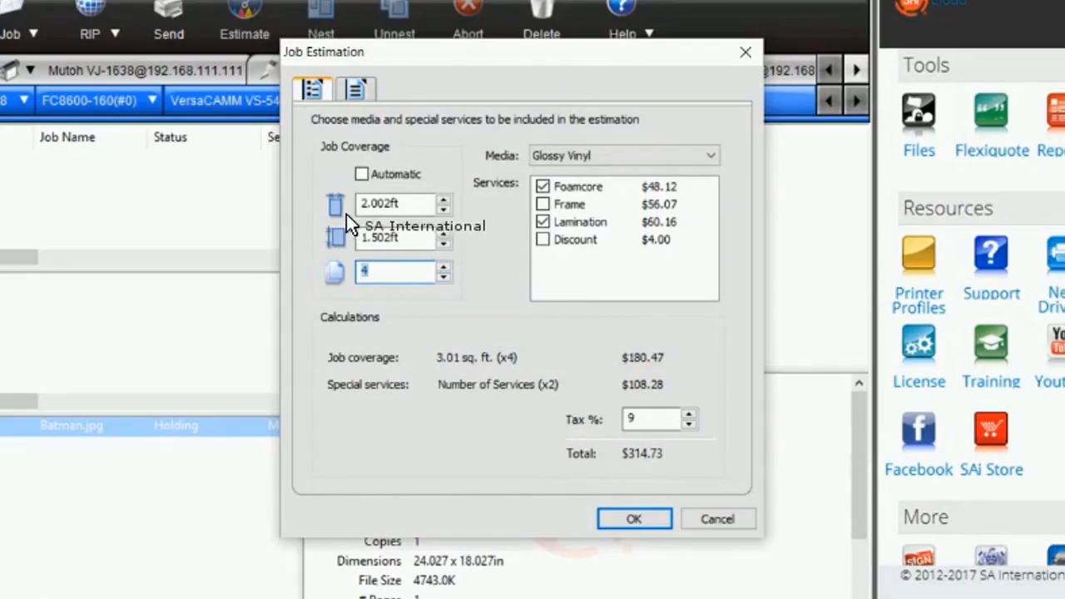
pyautogui.press('Up')
pyautogui.press('Up')
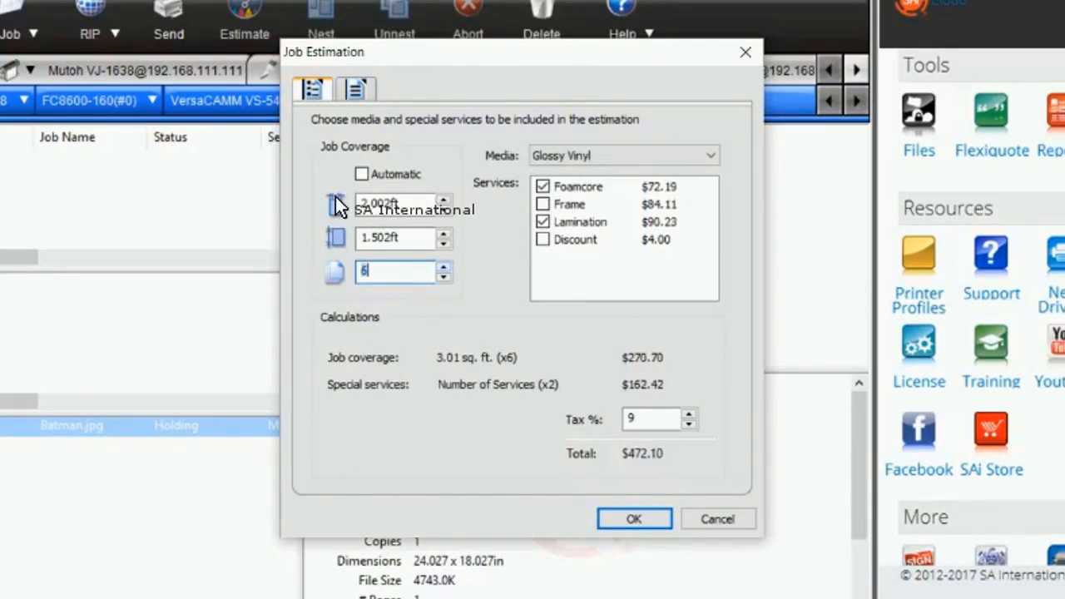
pyautogui.press('Up')
pyautogui.press('Up')
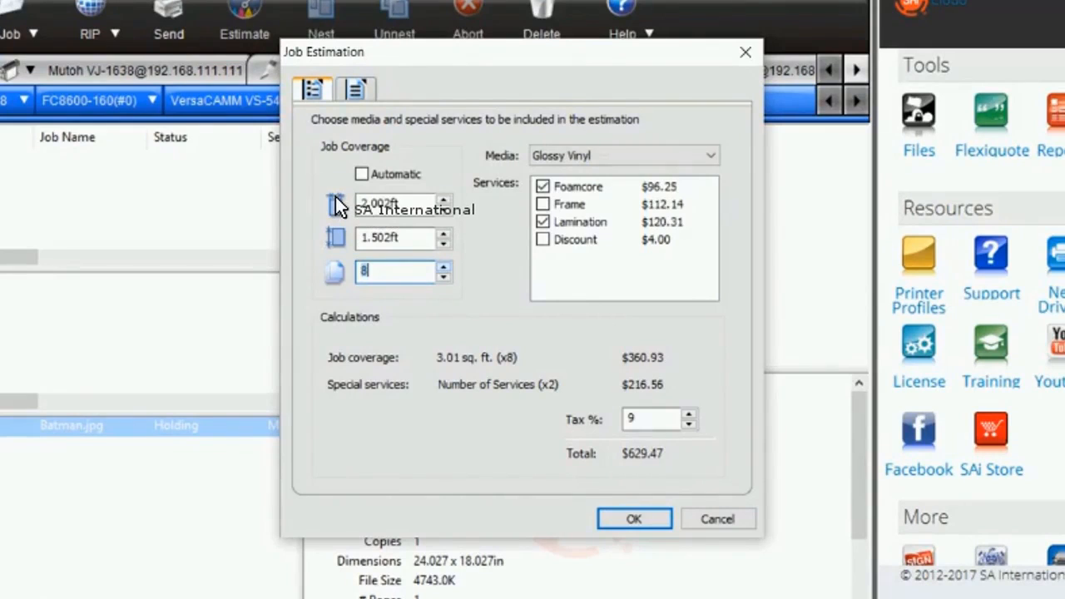
pyautogui.press('Up')
pyautogui.press('Up')
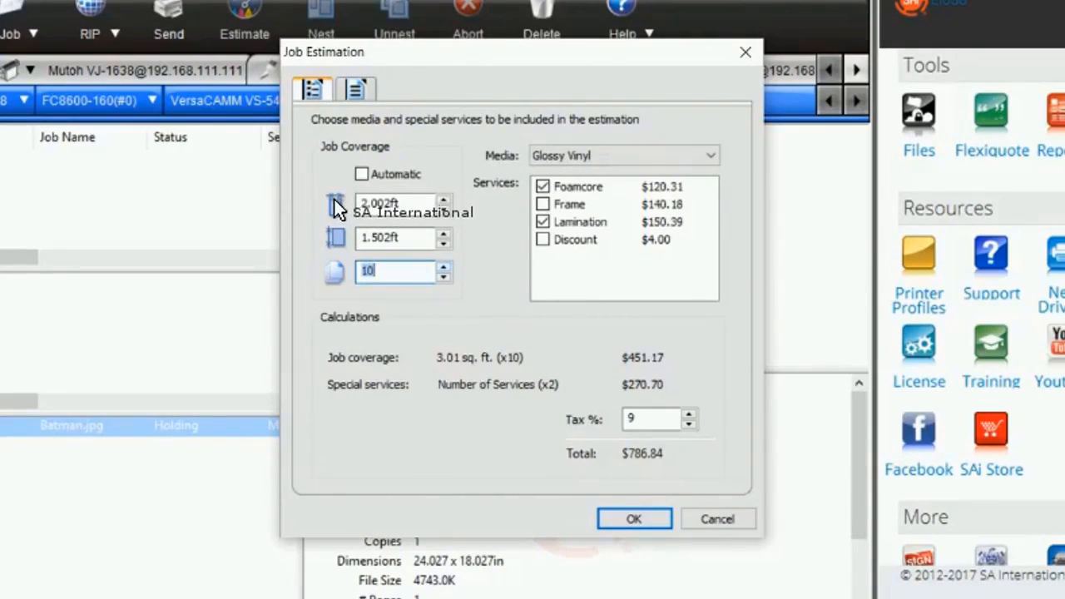
pyautogui.press('Down')
pyautogui.press('Down')
pyautogui.press('Down')
pyautogui.press('Down')
pyautogui.press('Down')
pyautogui.press('Down')
pyautogui.press('Down')
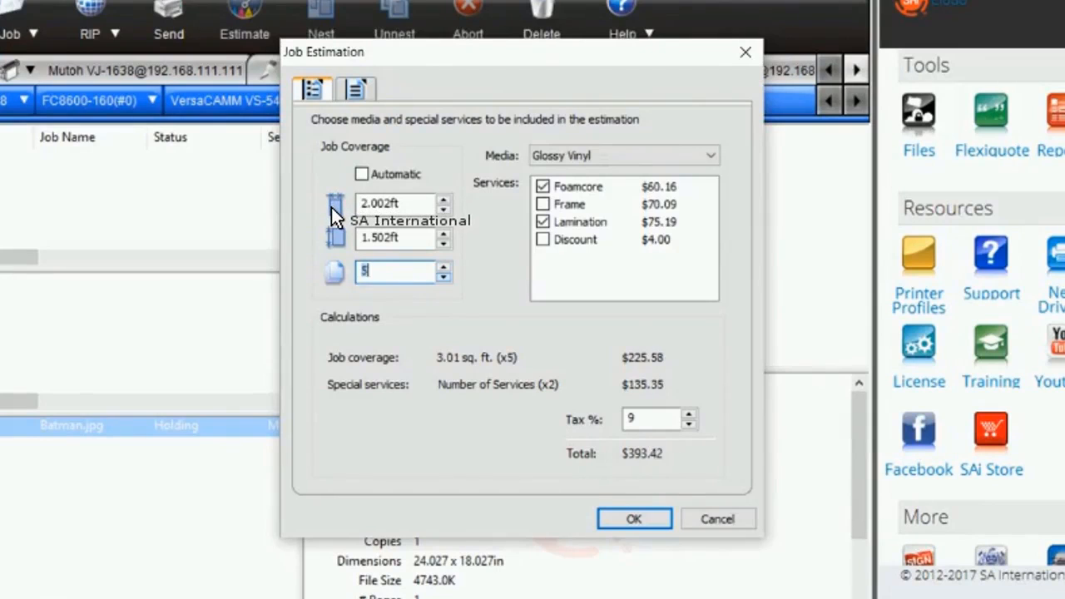
pyautogui.press('Down')
pyautogui.press('Down')
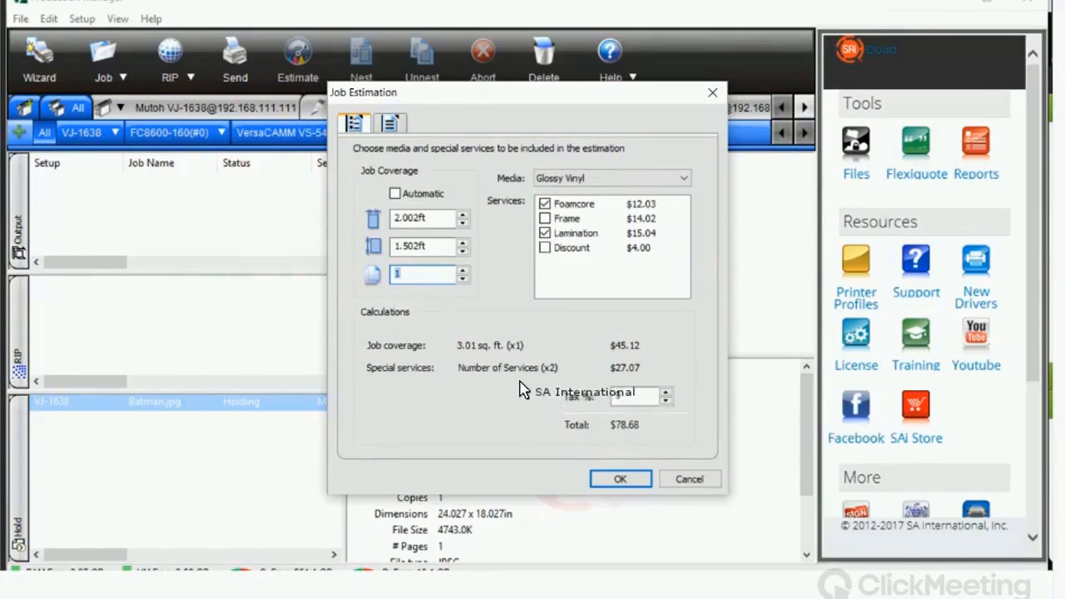
# - Accept the job estimation and switch to the PowerPoint slide show
pyautogui.press('Return')
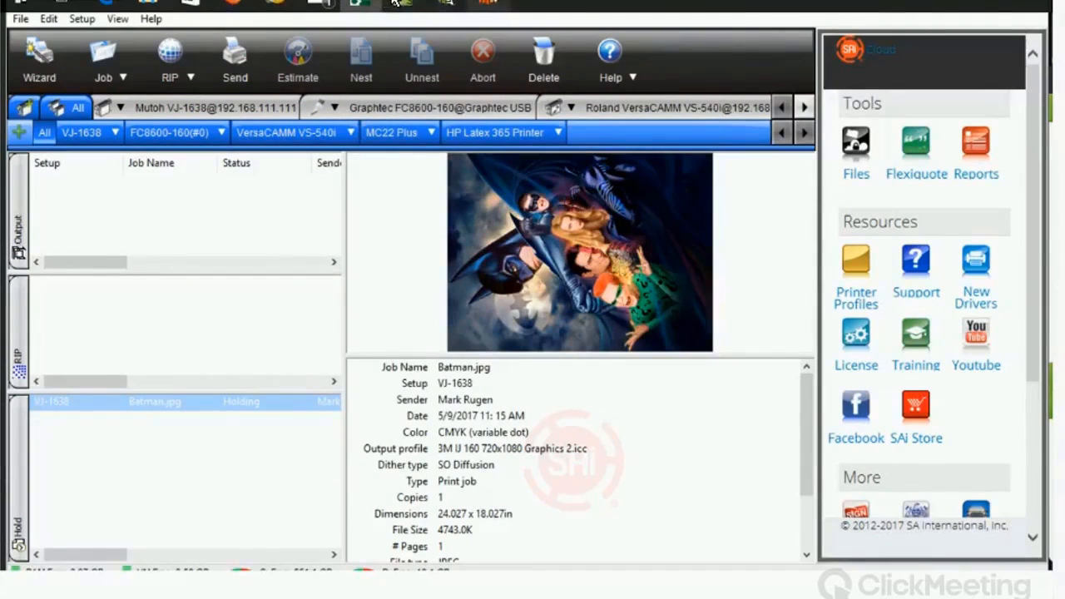
pyautogui.click(489, 3)
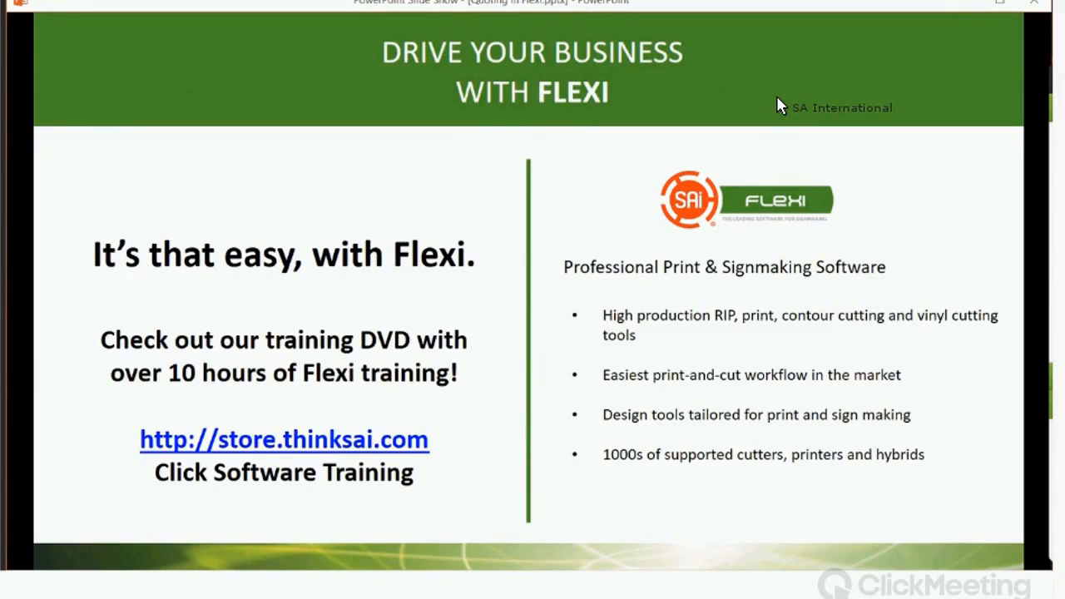
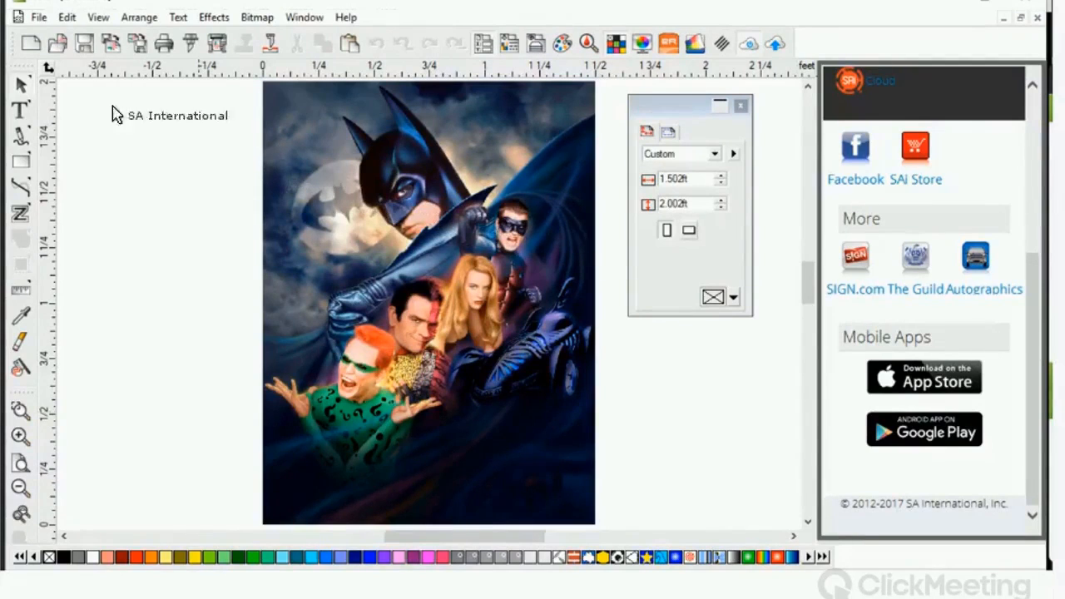
# - Open the information form for sending the Batman artwork as a new approval job, and close it without submitting
pyautogui.click(40, 17)
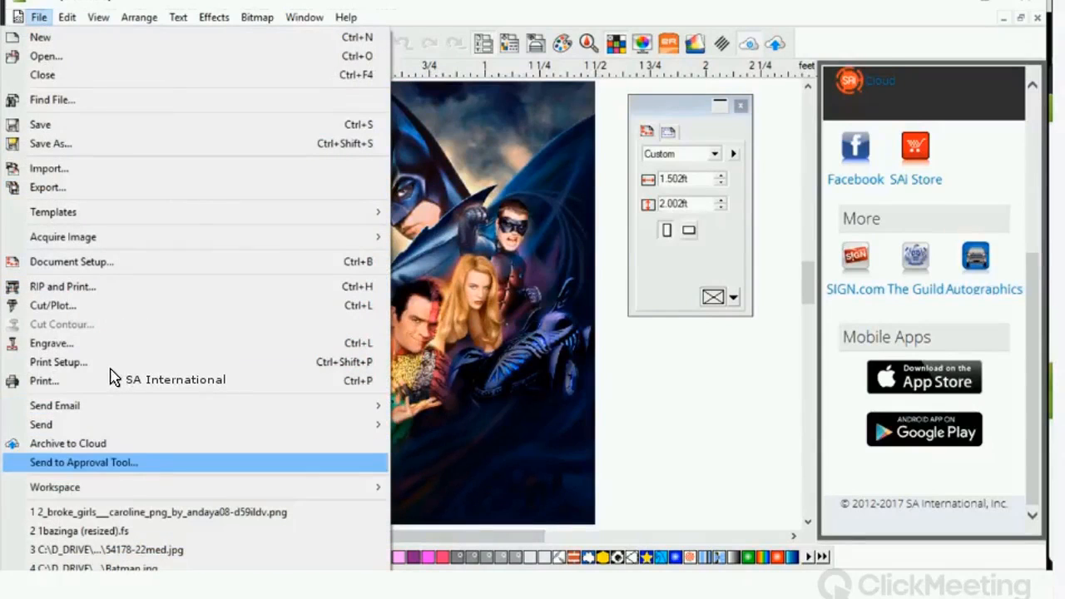
pyautogui.press('Return')
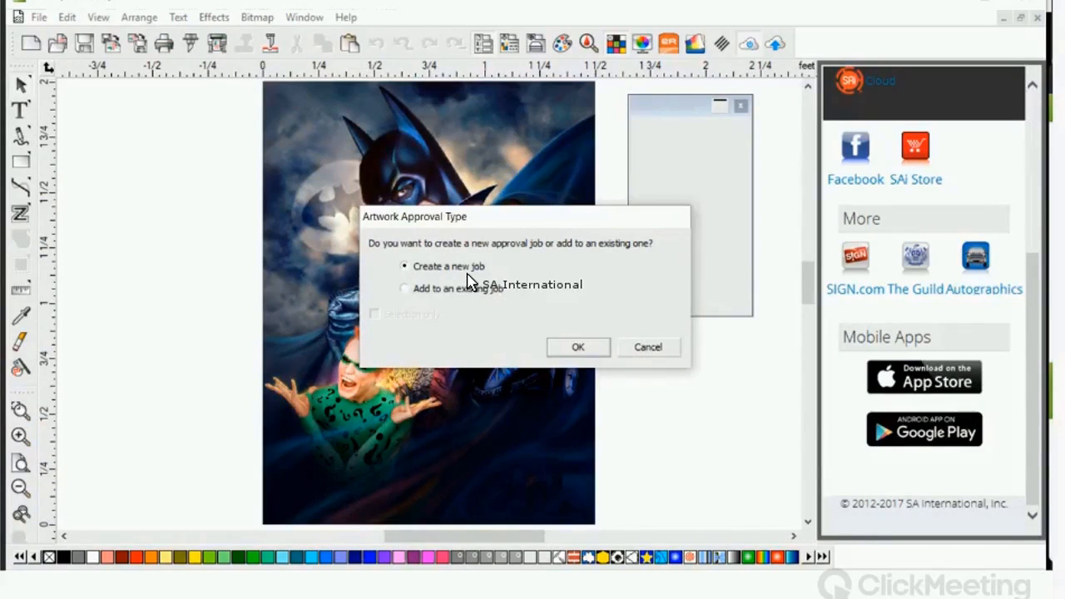
pyautogui.press('Return')
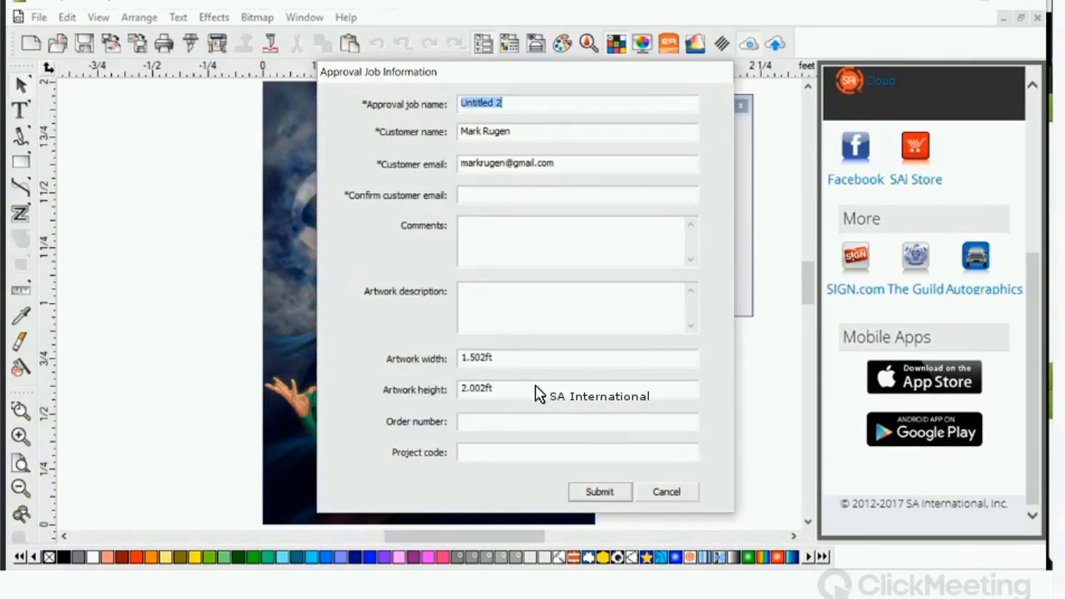
pyautogui.click(673, 489)
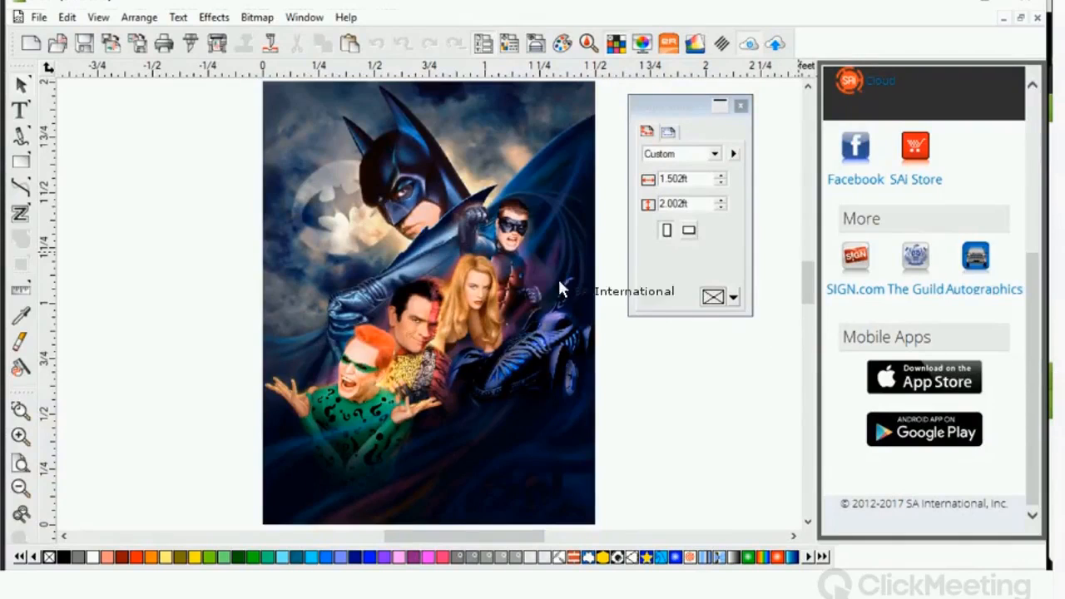
# - Open the Estimator for the Batman artwork and display the Material Area category in the Estimation Editor
pyautogui.click(63, 18)
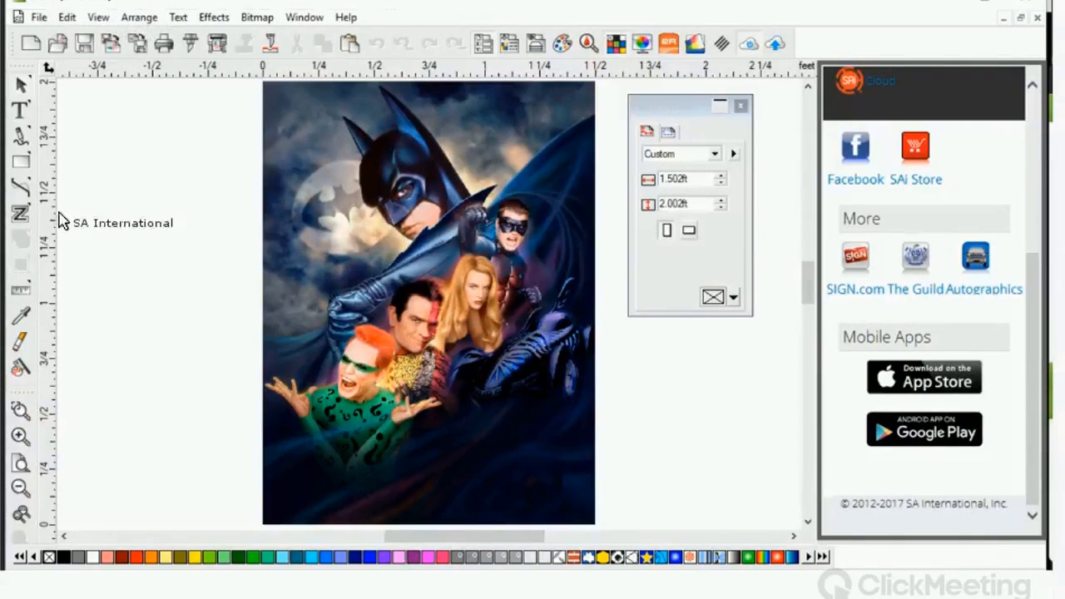
pyautogui.click(66, 470)
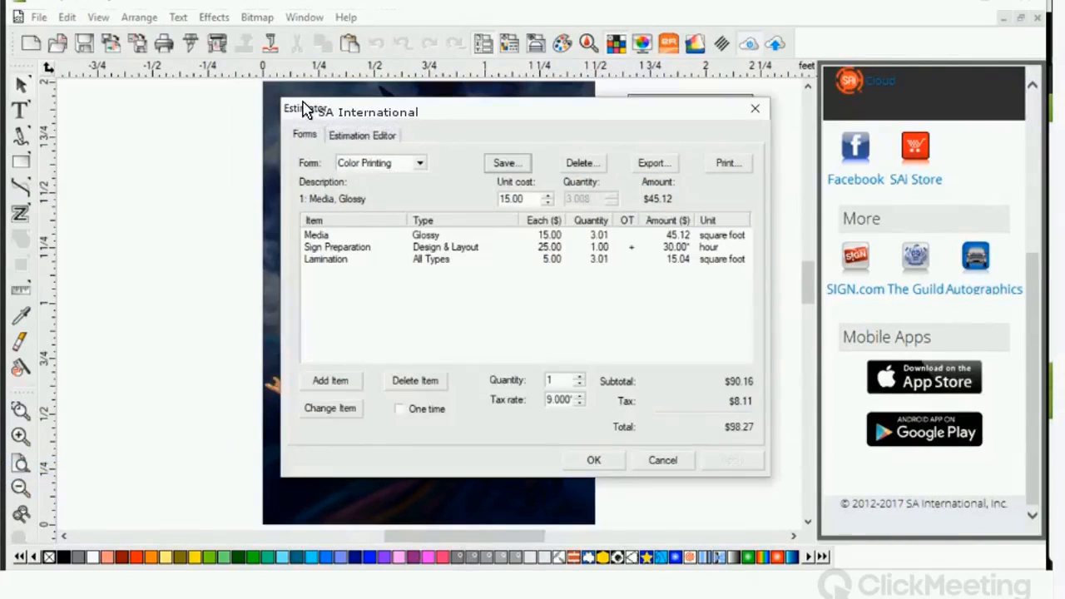
pyautogui.click(356, 136)
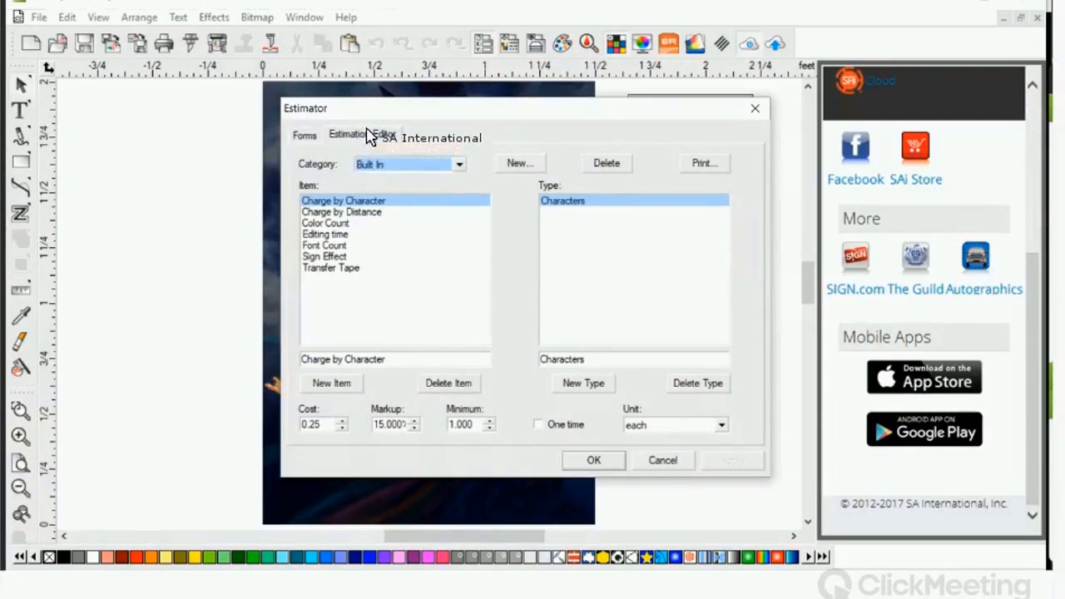
pyautogui.click(407, 164)
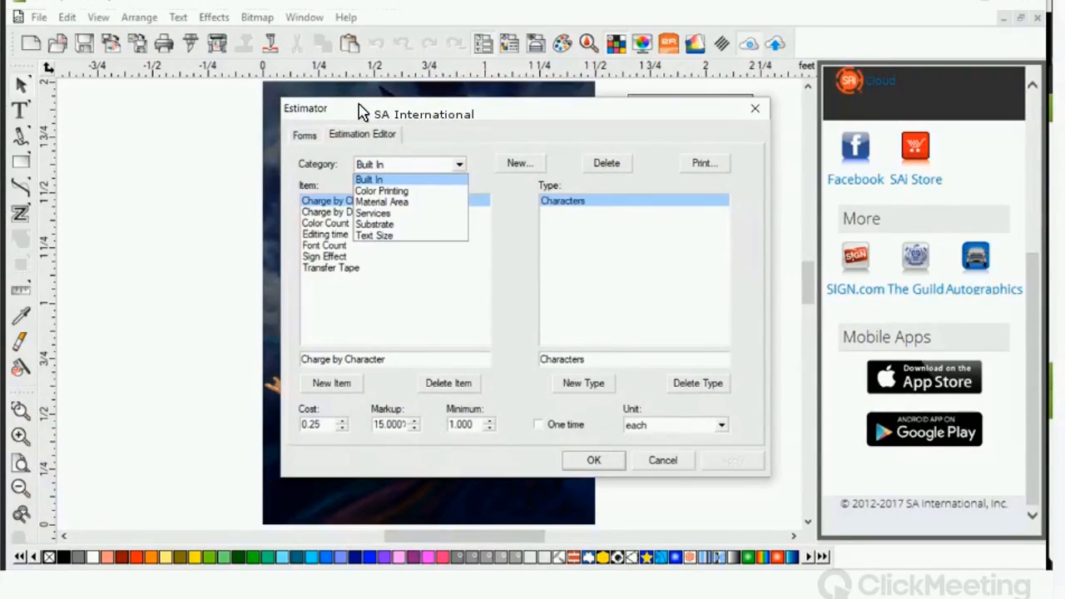
pyautogui.press('Down')
pyautogui.press('Down')
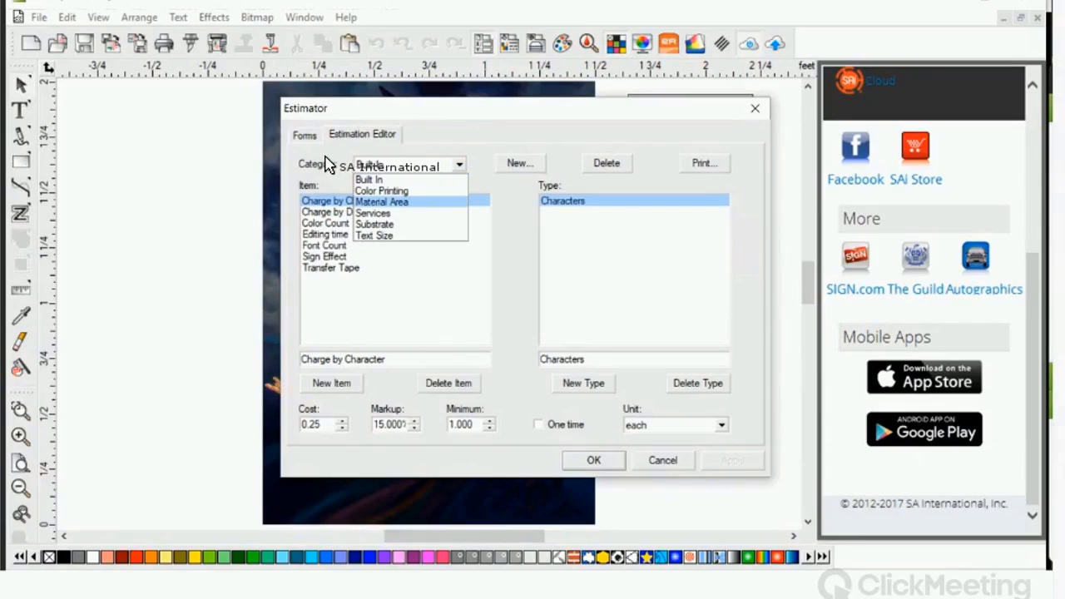
pyautogui.press('Return')
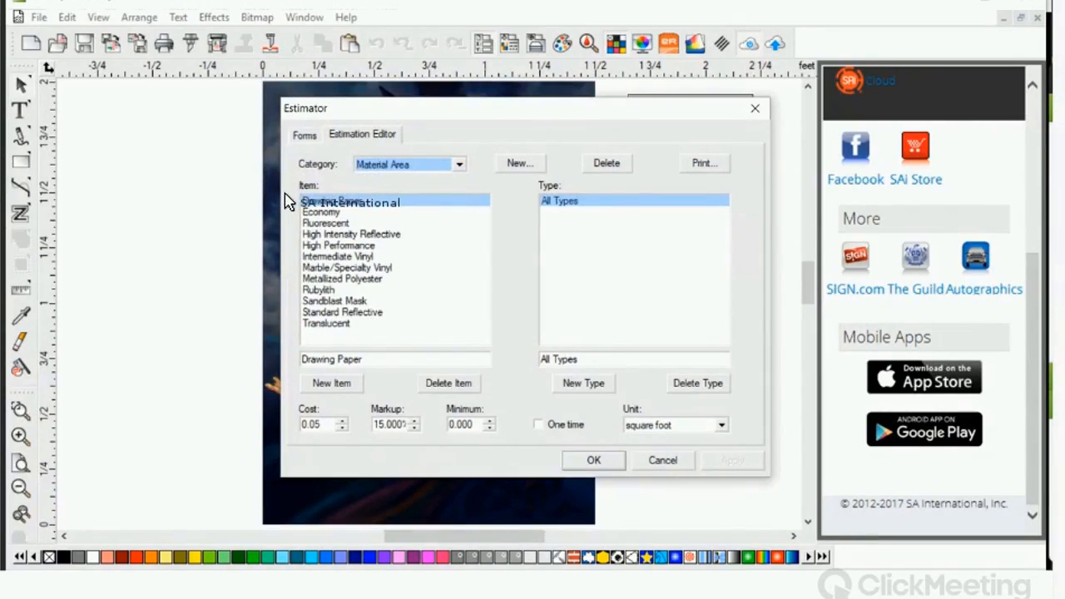
# - Examine the pricing and available units of the High Performance item under Material Area, and close the Estimator without saving
pyautogui.click(305, 246)
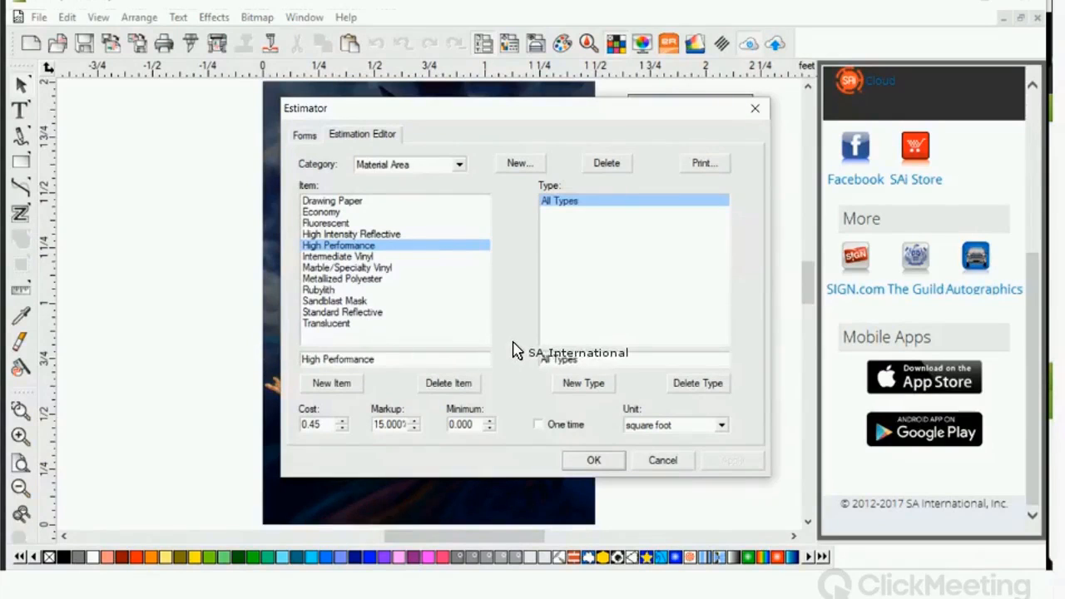
pyautogui.click(721, 425)
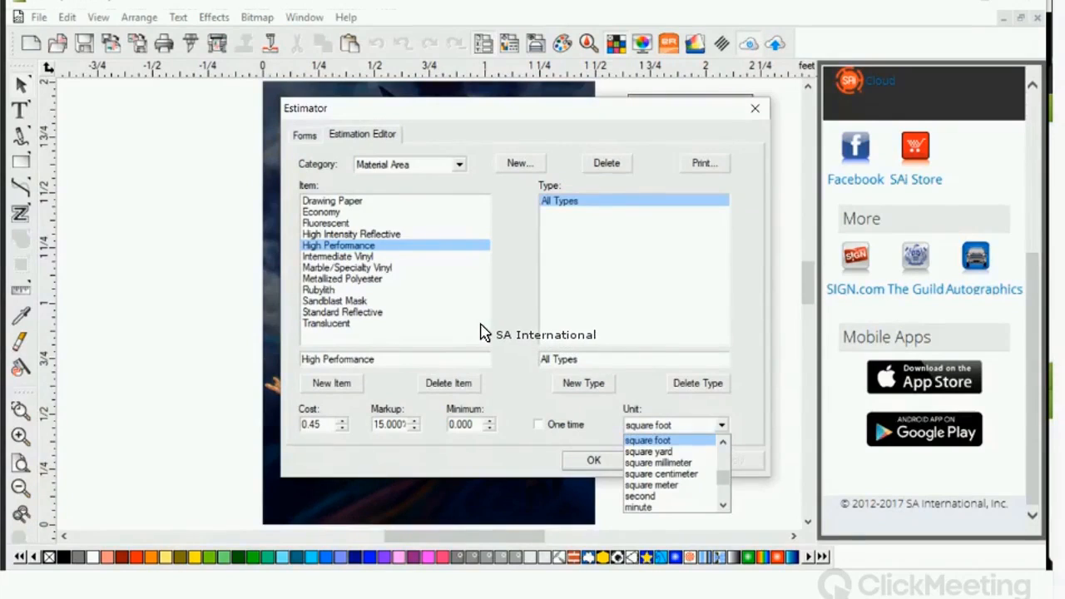
pyautogui.click(528, 363)
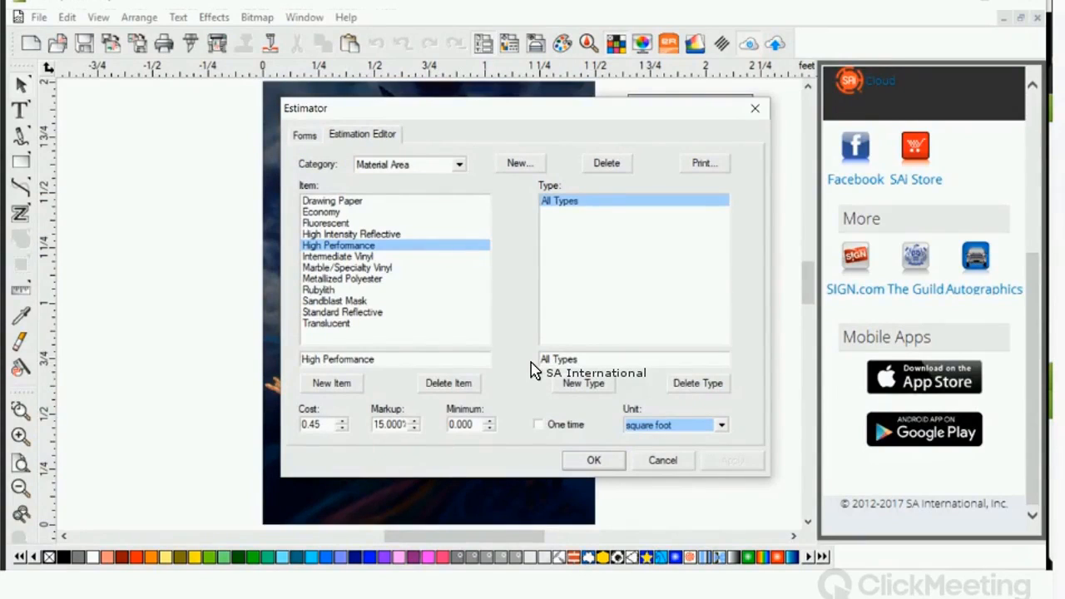
pyautogui.click(663, 460)
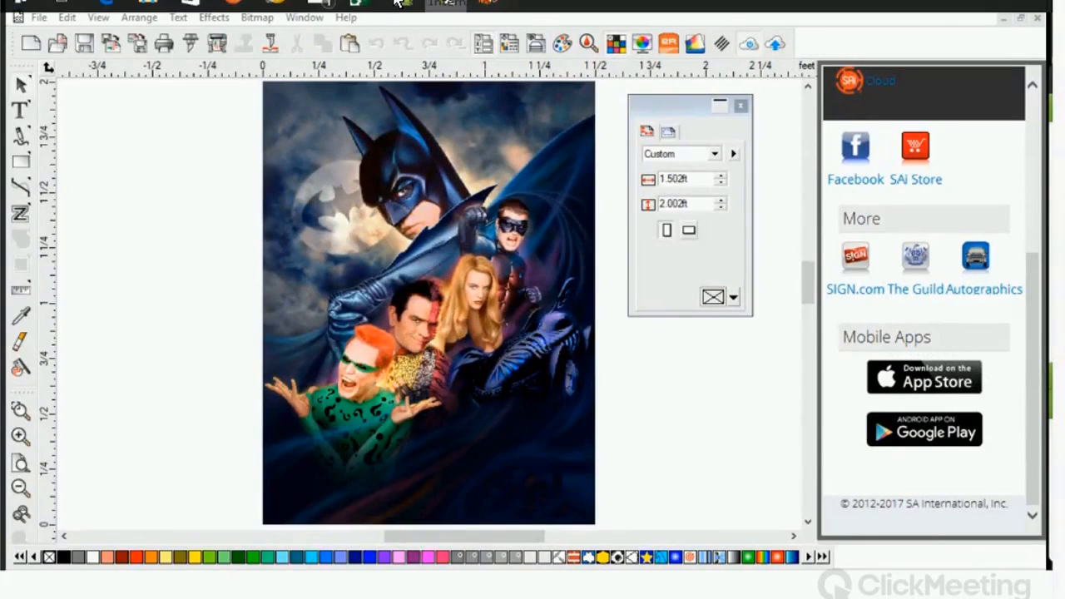
# - Show the closing slide in the PowerPoint slide show and return to the Batman artwork in Flexi
pyautogui.click(401, 3)
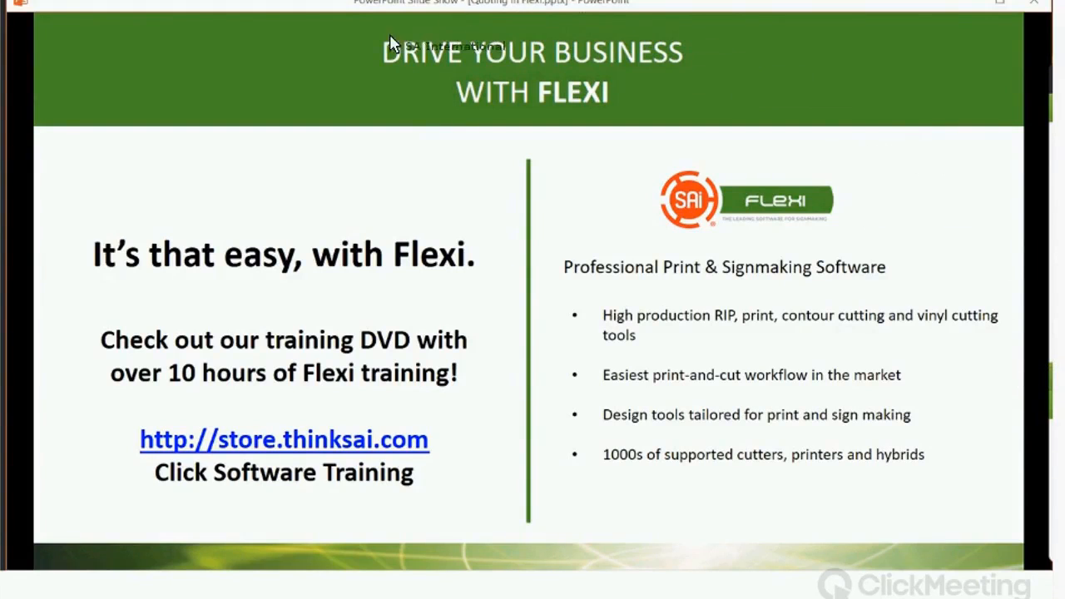
pyautogui.click(404, 3)
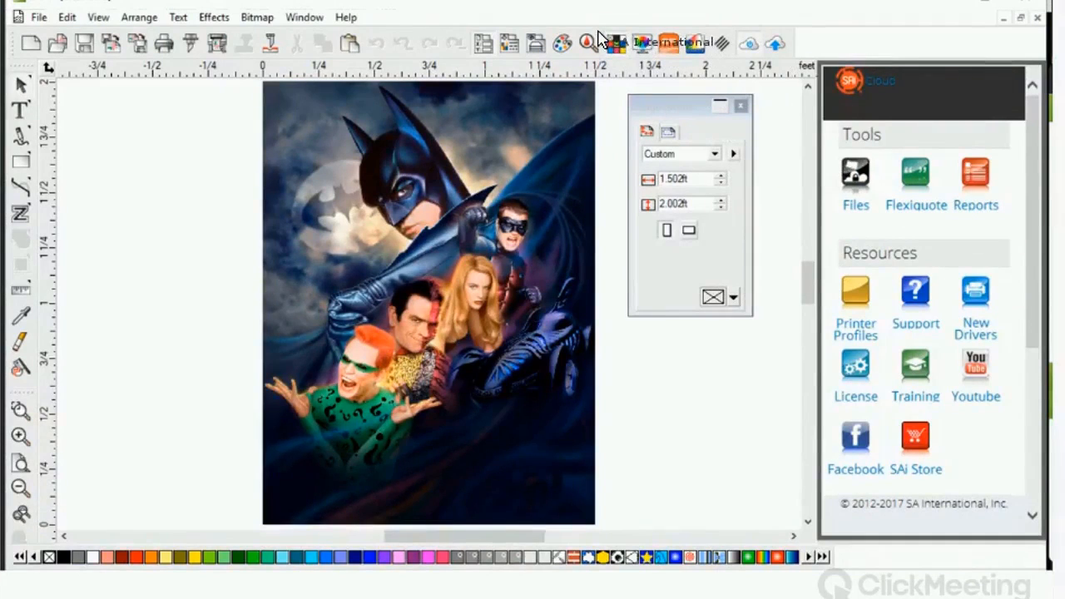
pyautogui.click(748, 42)
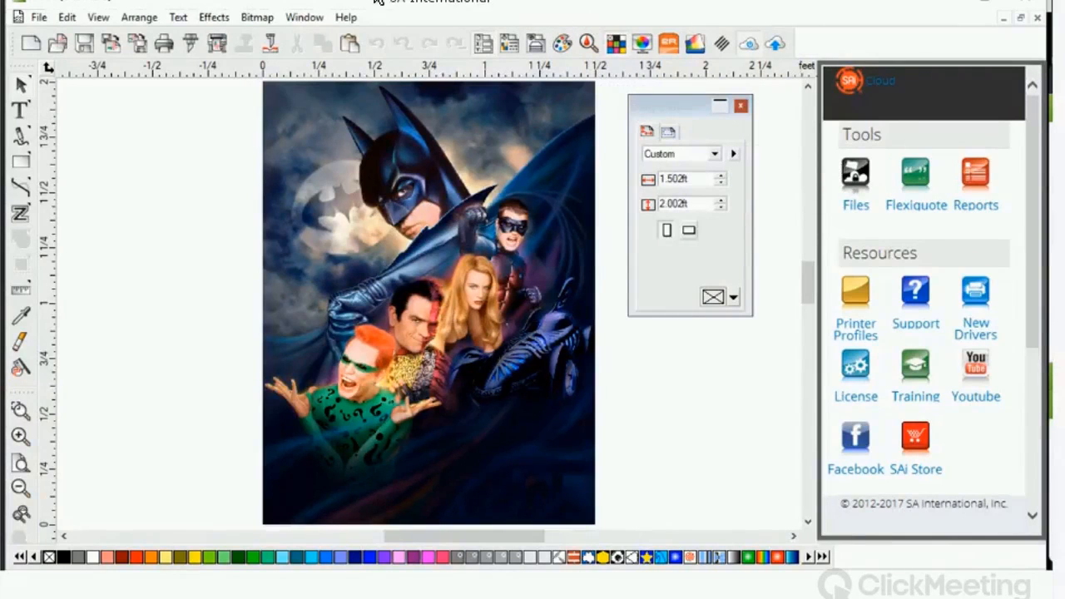
# - Switch to FlexiQuote in Firefox and display the materials list in its setup
pyautogui.moveTo(218, 9)
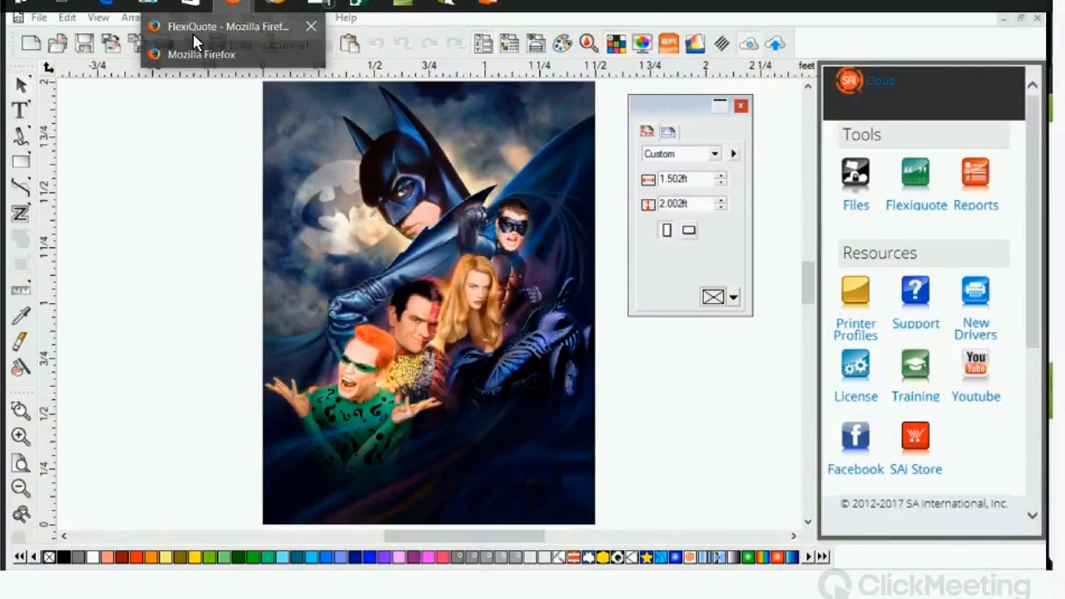
pyautogui.click(191, 33)
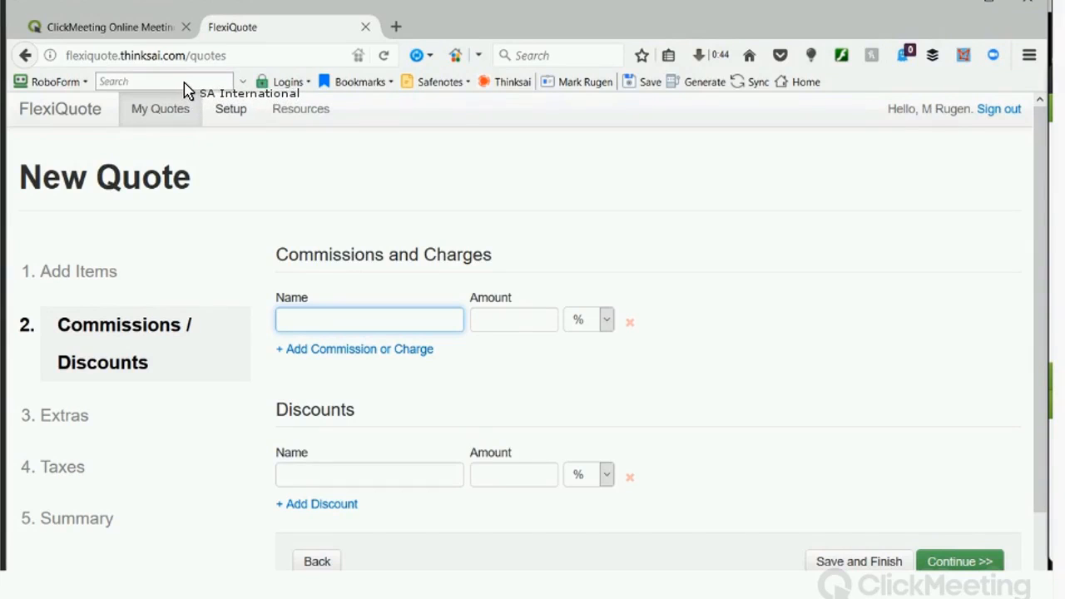
pyautogui.click(218, 107)
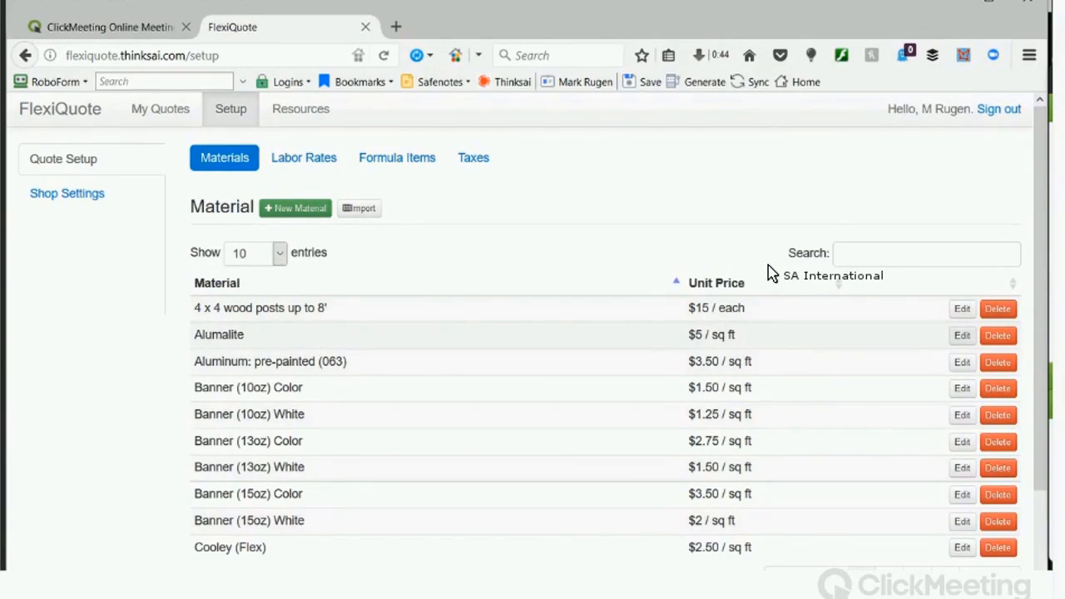
# - Open the Alumalite material for editing, review its unit options, close it without saving, and return to Flexi
pyautogui.click(962, 335)
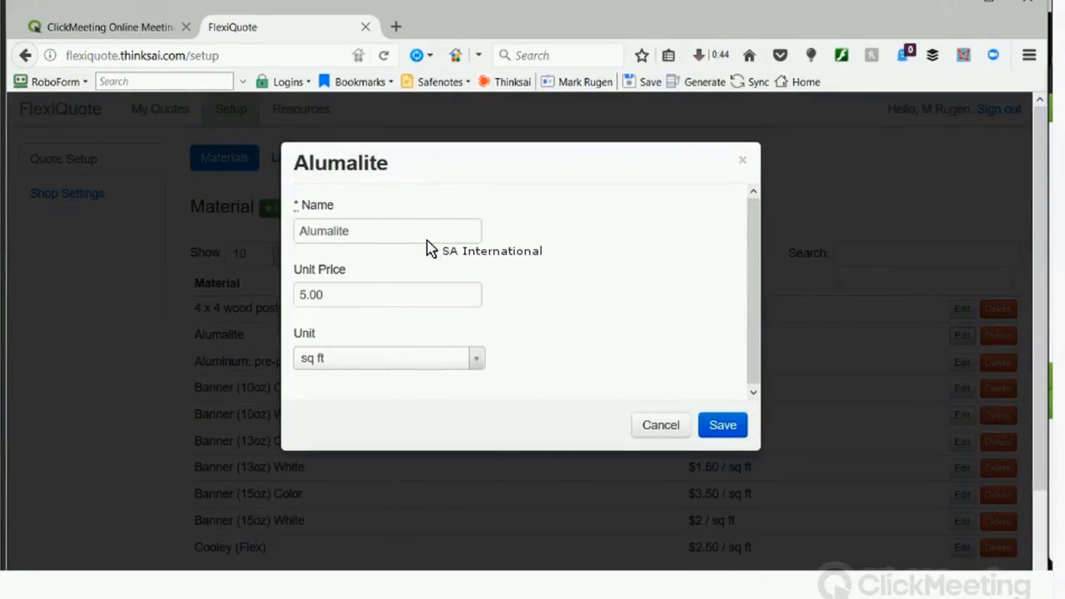
pyautogui.click(475, 358)
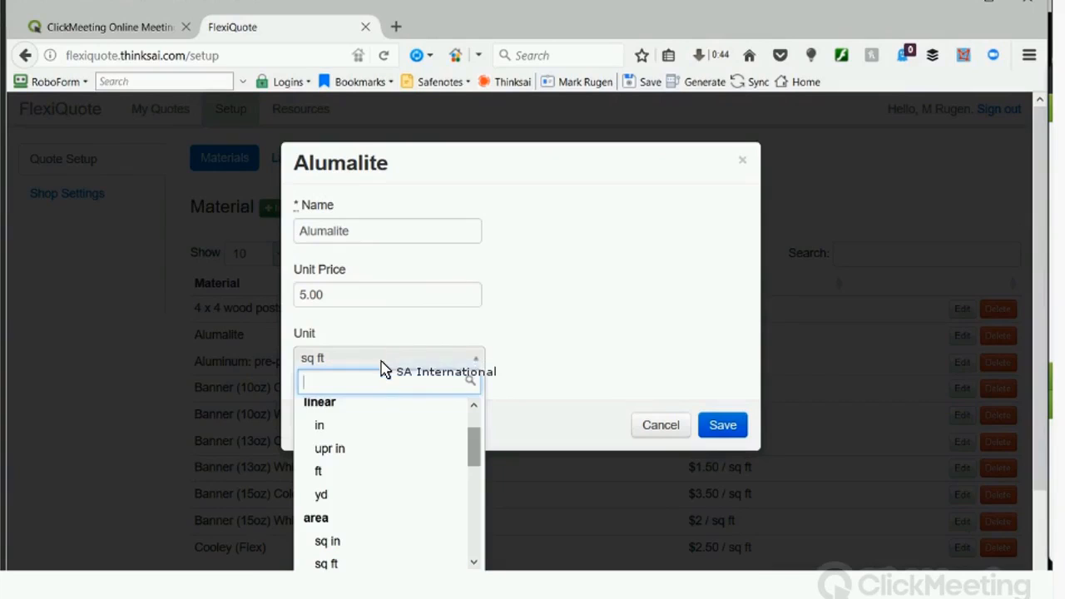
pyautogui.moveTo(474, 448)
pyautogui.mouseDown()
pyautogui.moveTo(474, 535)
pyautogui.moveTo(475, 430)
pyautogui.mouseUp()
pyautogui.click(375, 233)
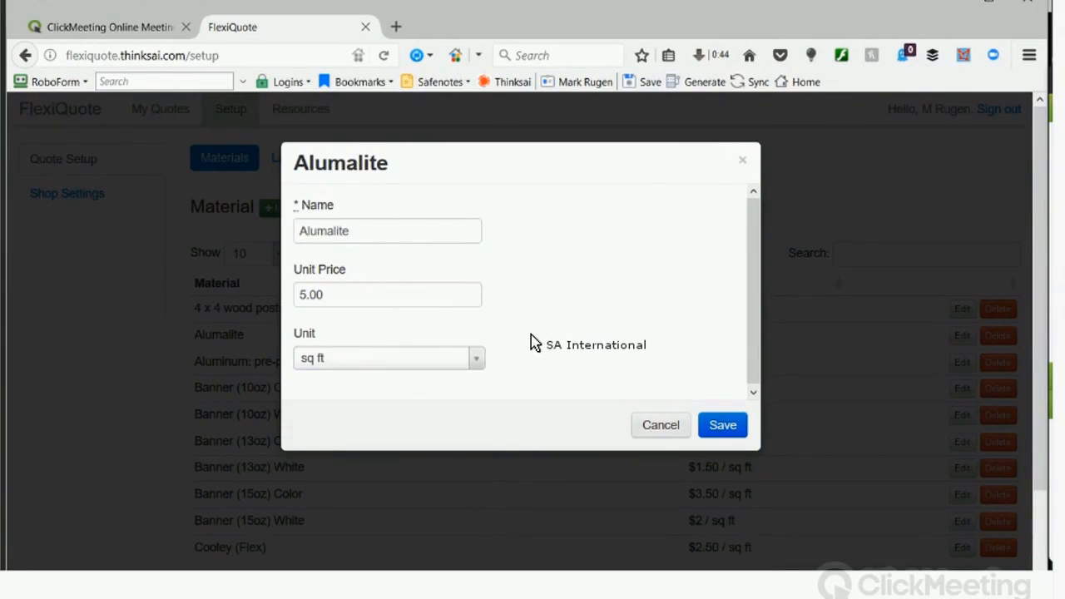
pyautogui.press('Escape')
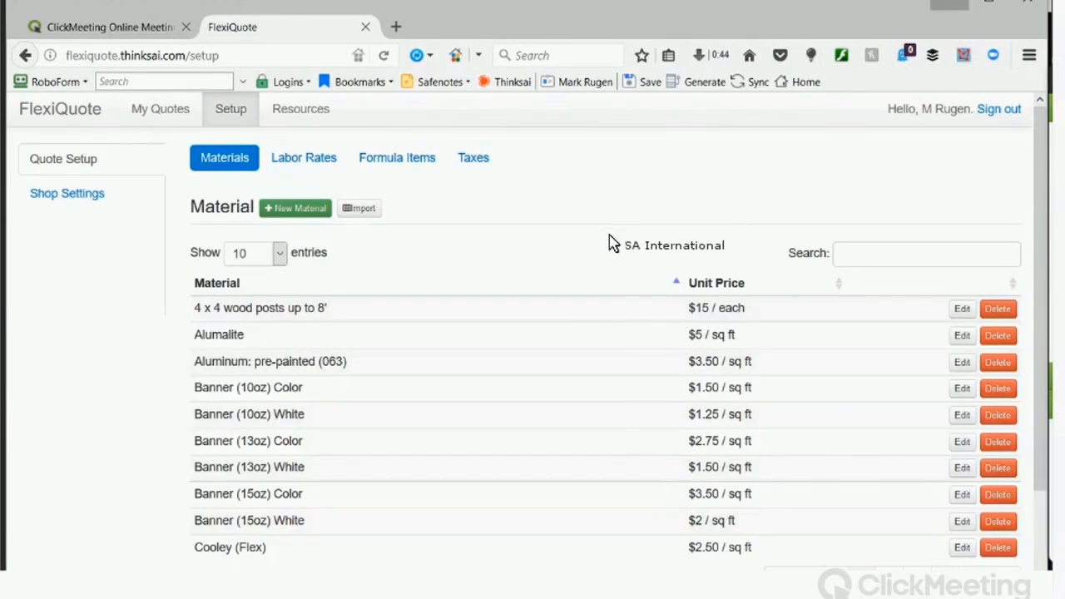
pyautogui.click(949, 4)
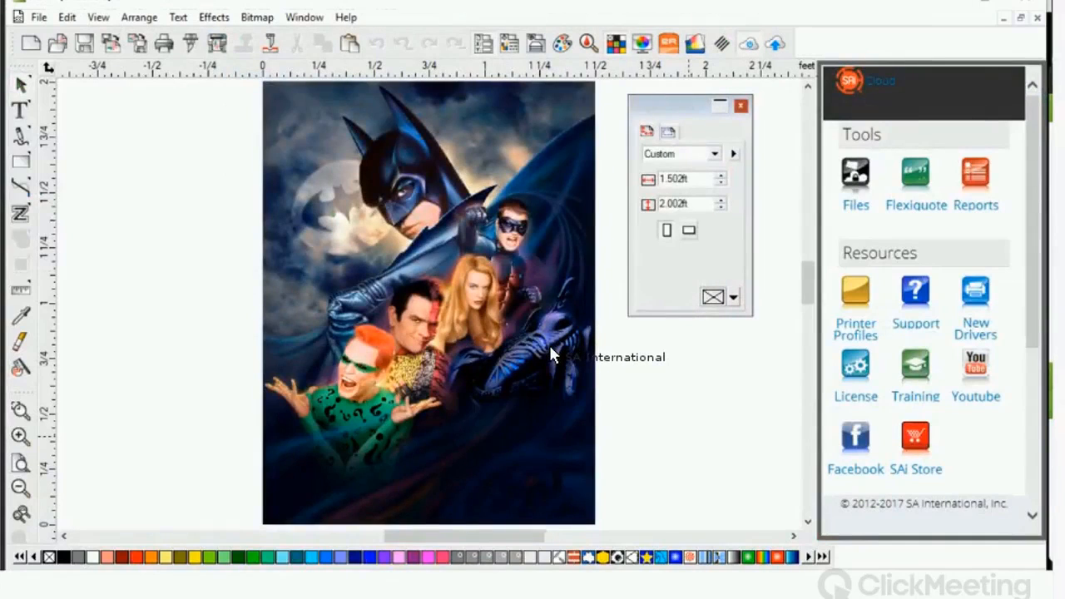